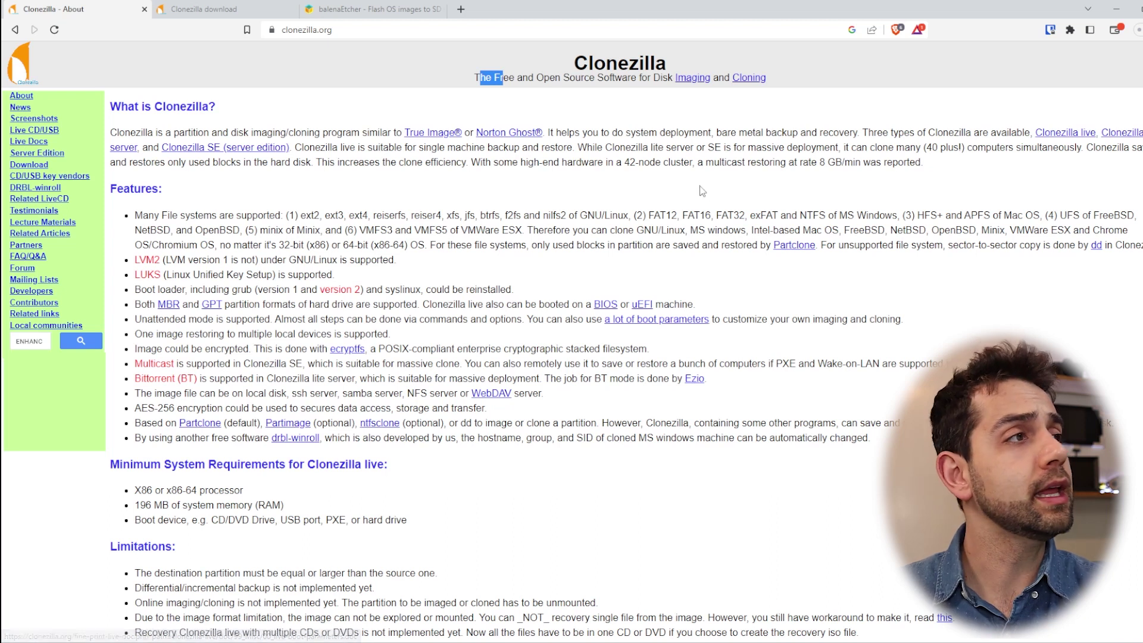
Step: Highlight the 64-bit processor and boot device requirements, then go to the Downloads page
drag(499, 77, 552, 78)
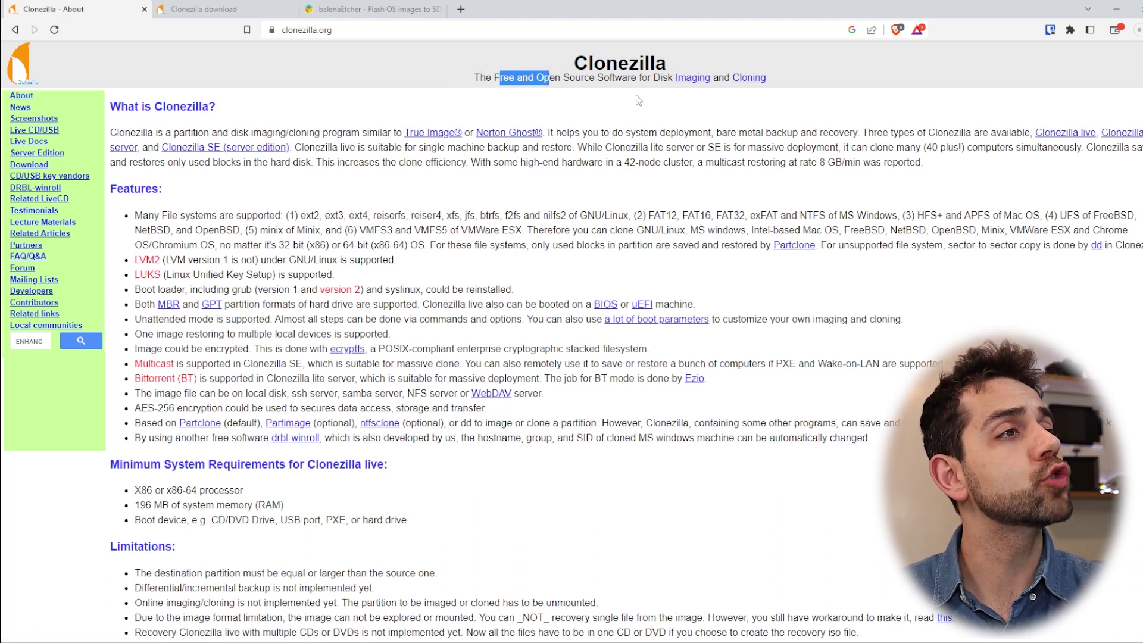
drag(647, 77, 652, 78)
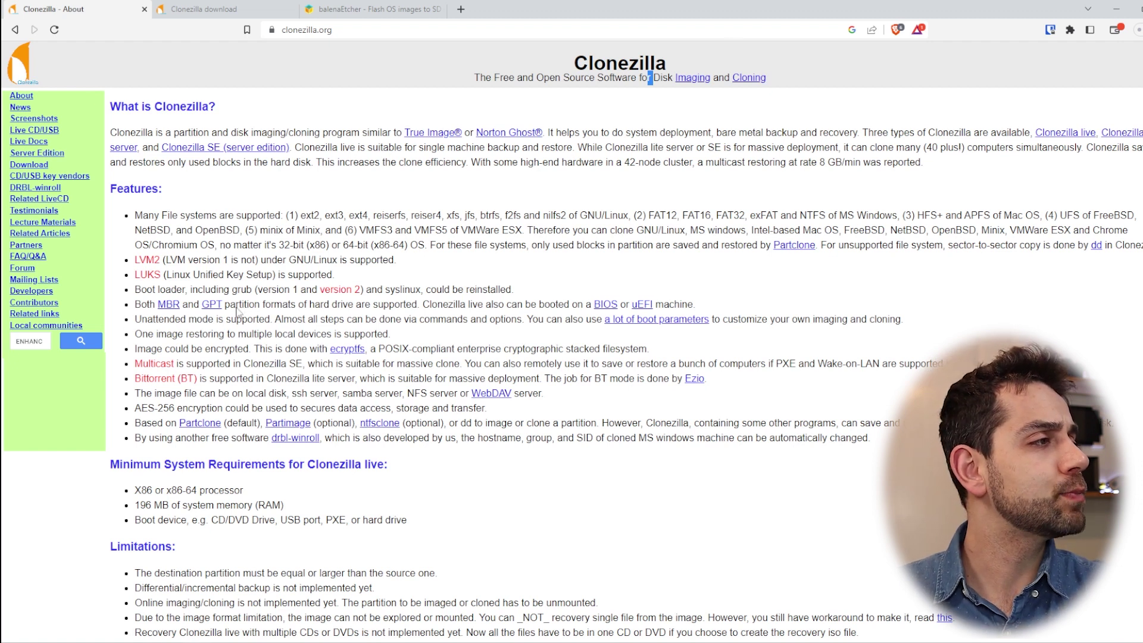
scroll(286, 424, down, 1)
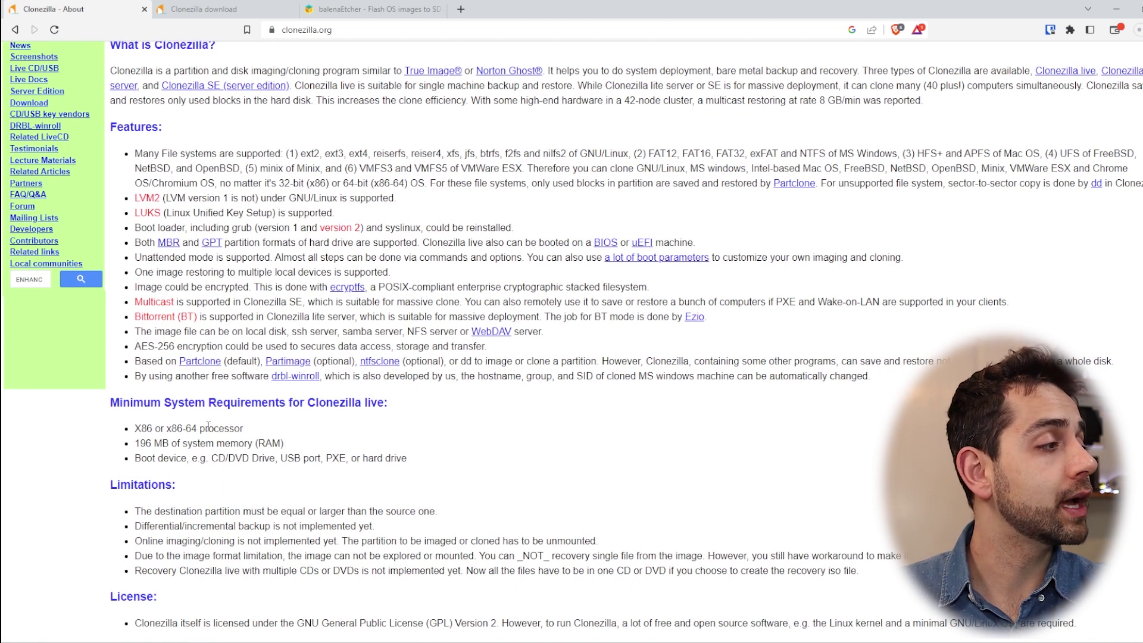
drag(182, 428, 194, 429)
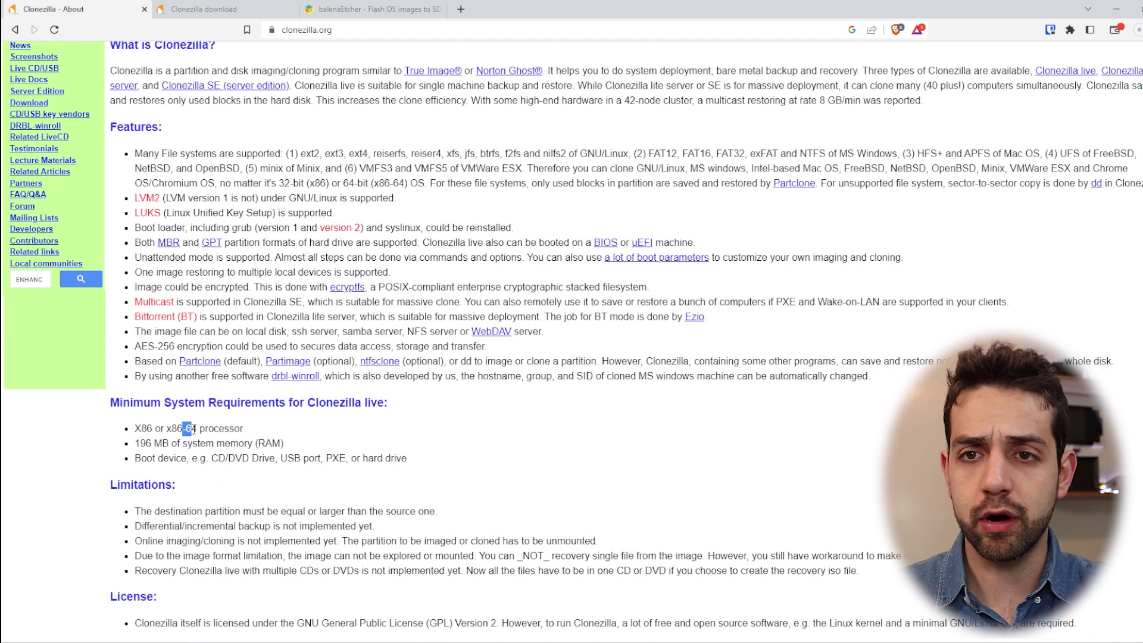
click(168, 446)
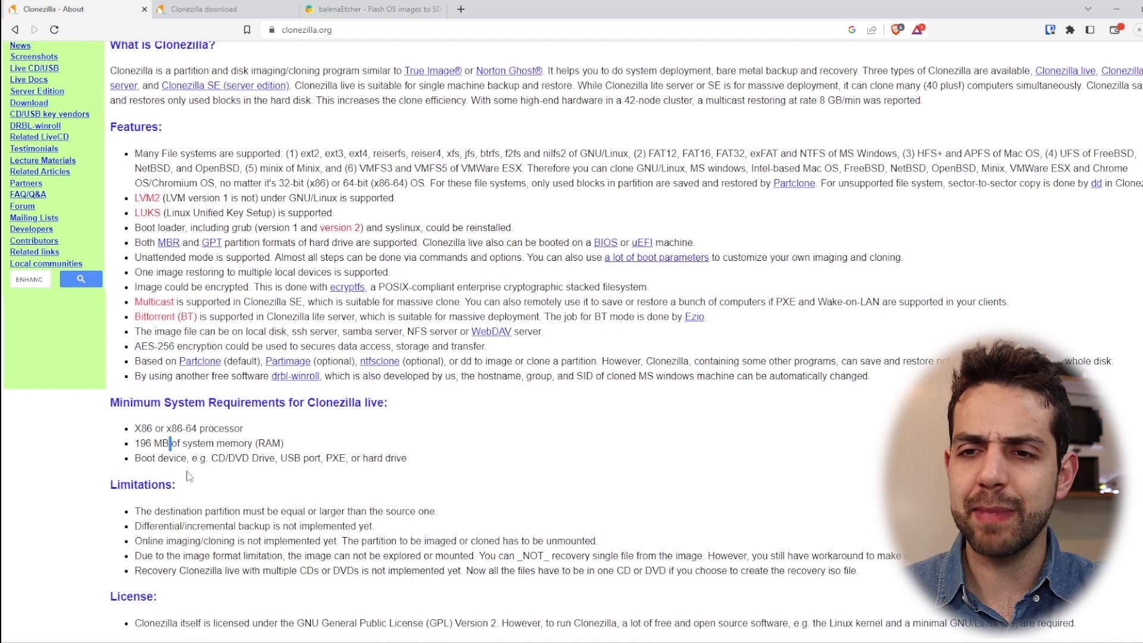
drag(159, 459, 371, 478)
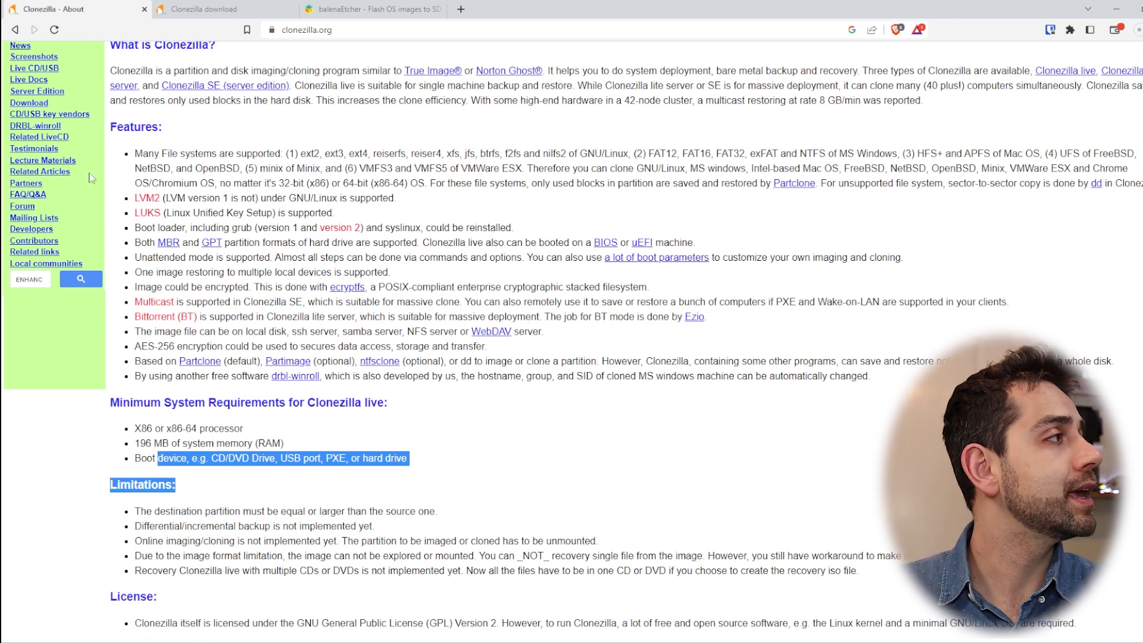
scroll(89, 177, up, 1)
click(36, 167)
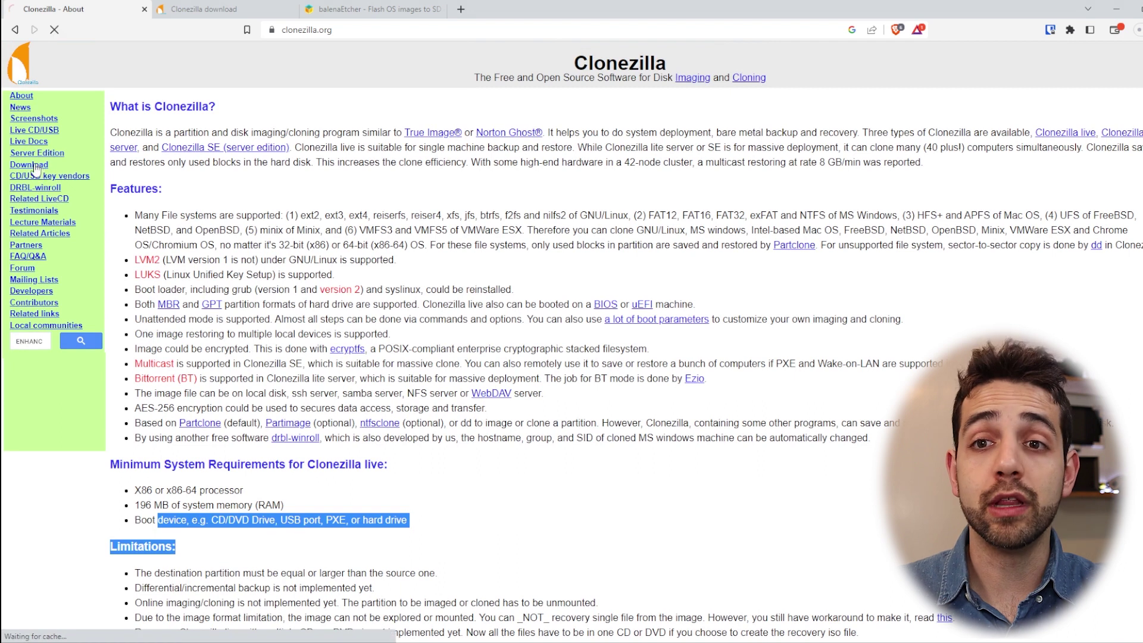
Step: Download Clonezilla Live 3.0.3-22 as an amd64 iso from the auto repository, then close the OSDN tab
key(ctrl+Tab)
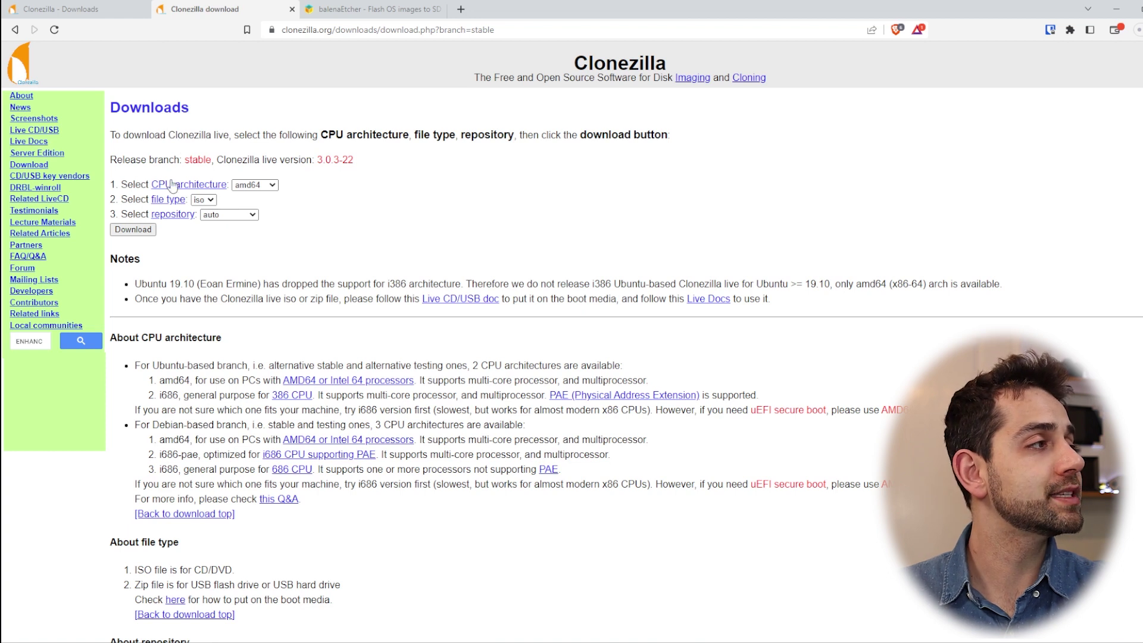
click(243, 190)
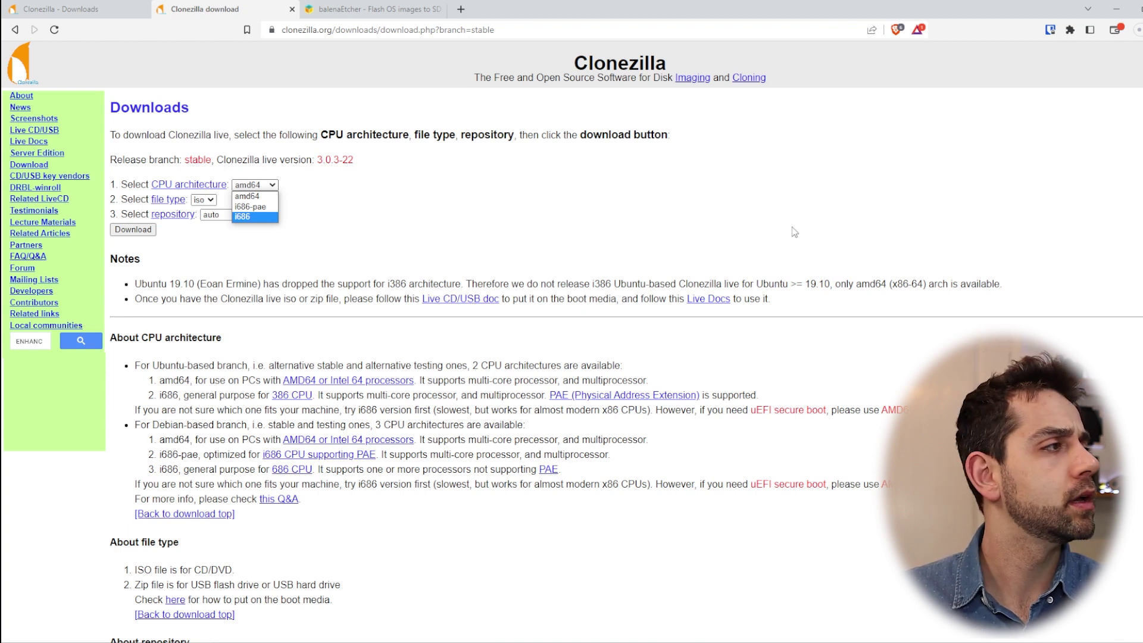
click(773, 226)
click(204, 200)
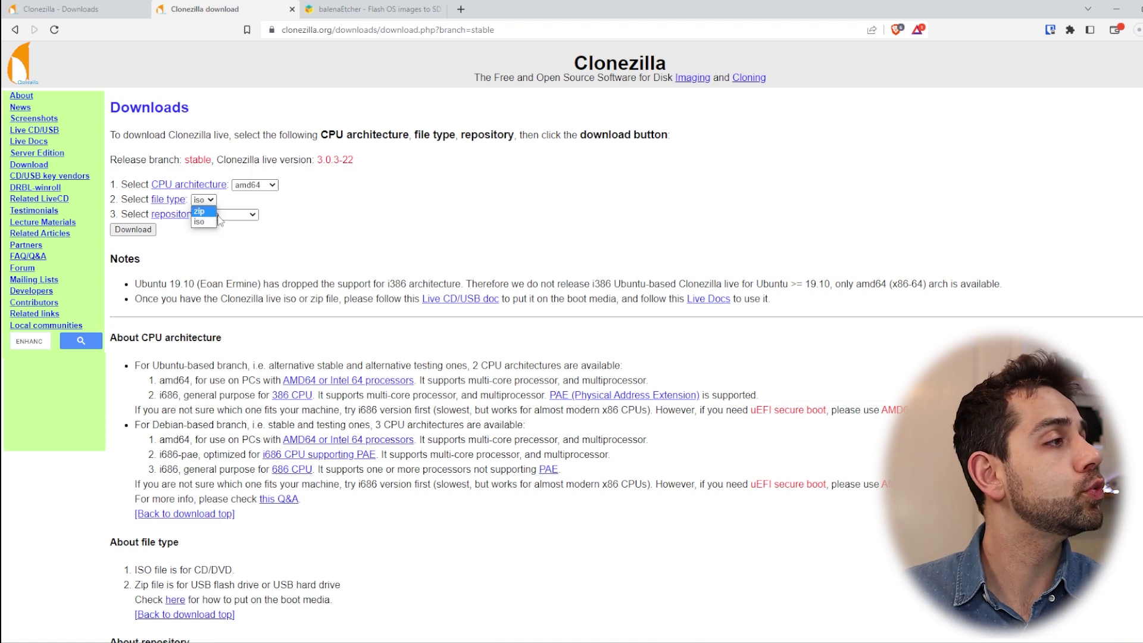
click(200, 212)
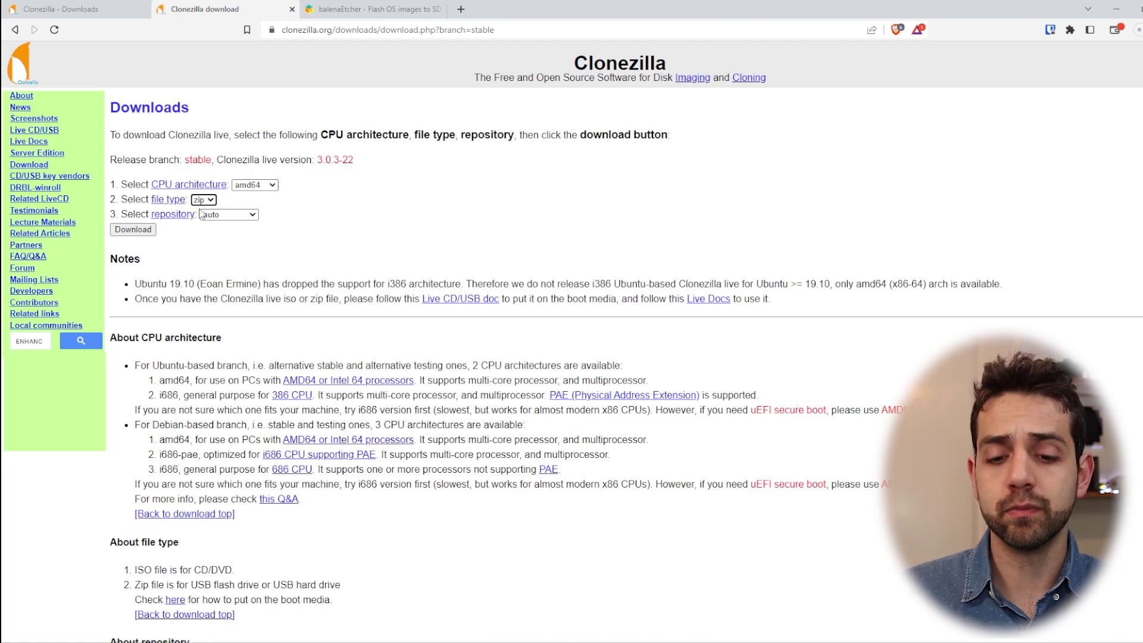
click(251, 214)
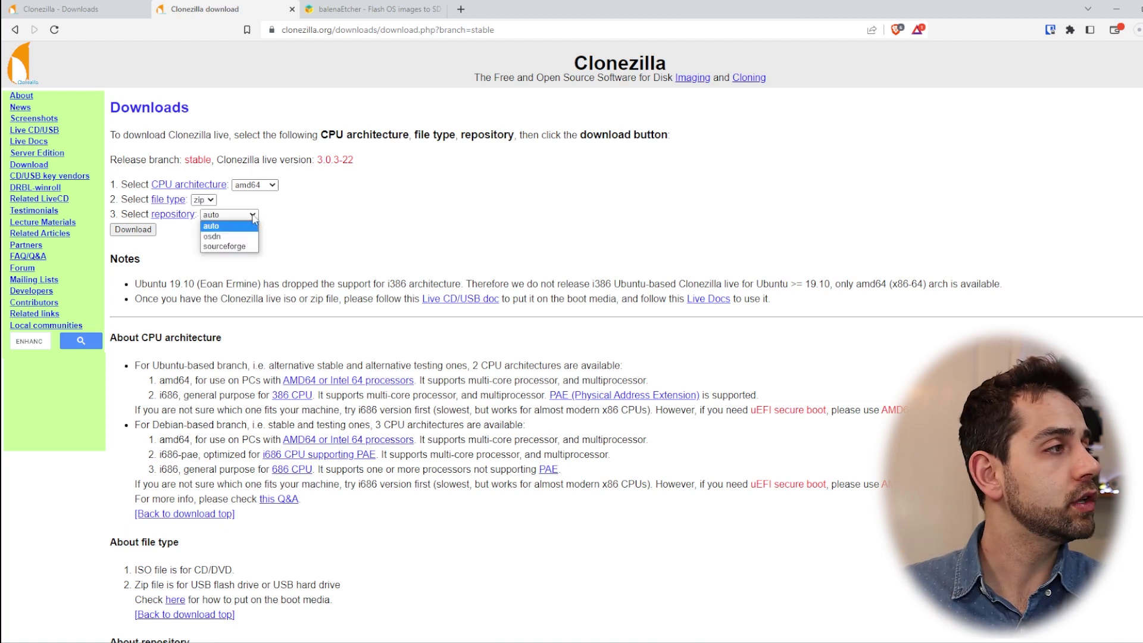
click(230, 228)
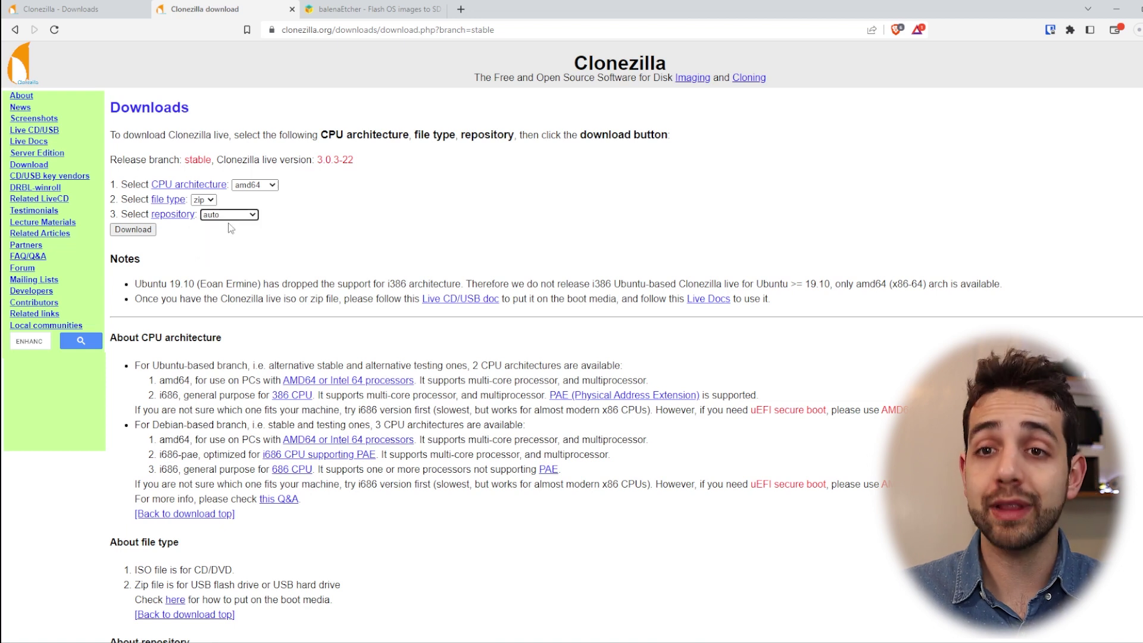
click(203, 200)
click(201, 210)
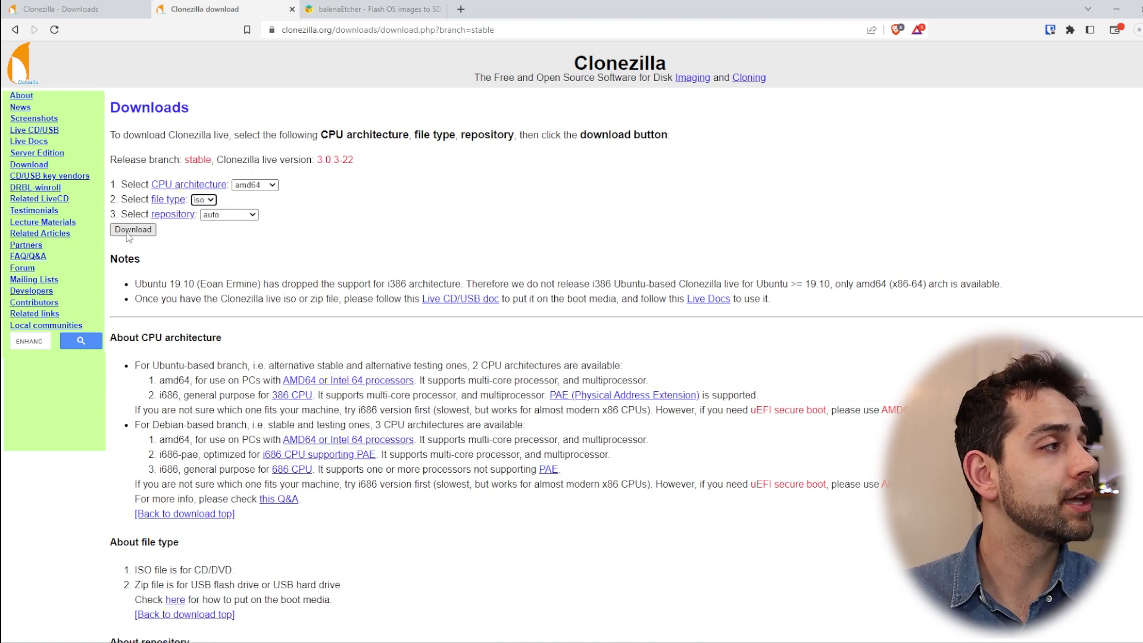
click(122, 231)
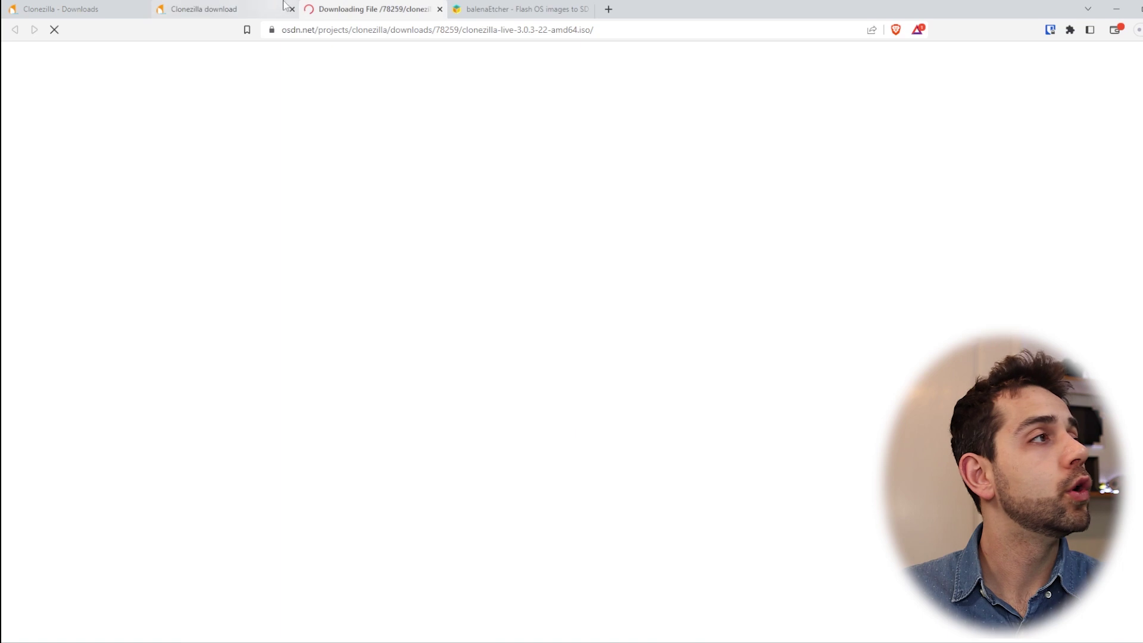
click(439, 10)
Step: Bring up the balenaEtcher page tab
click(387, 6)
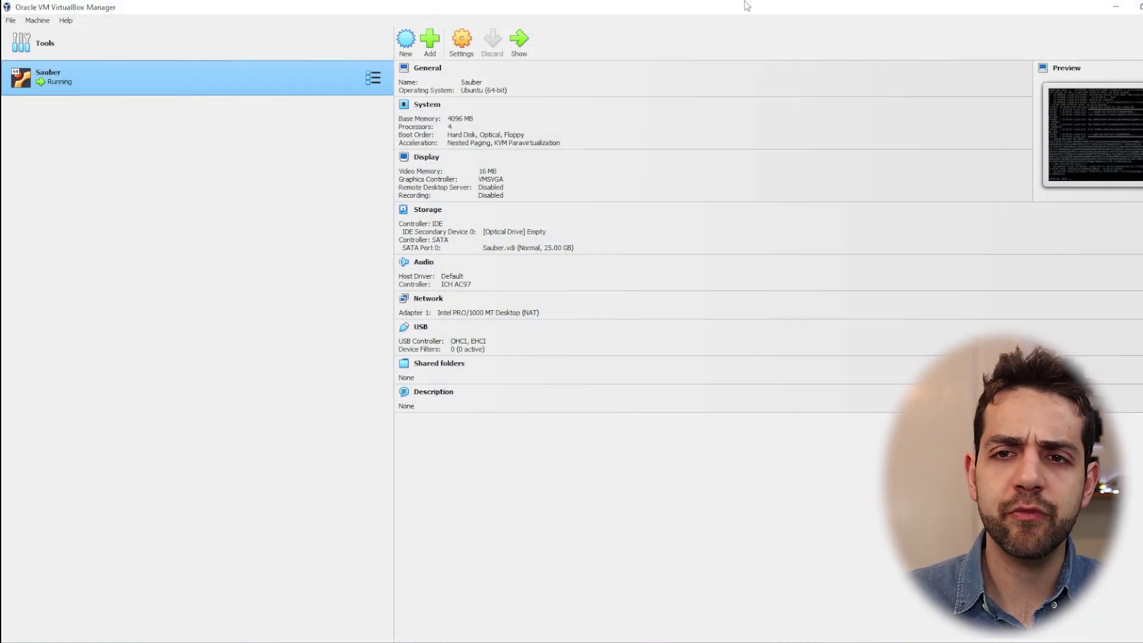
Step: Show the running Sauber VM's console window from its context menu
right_click(151, 79)
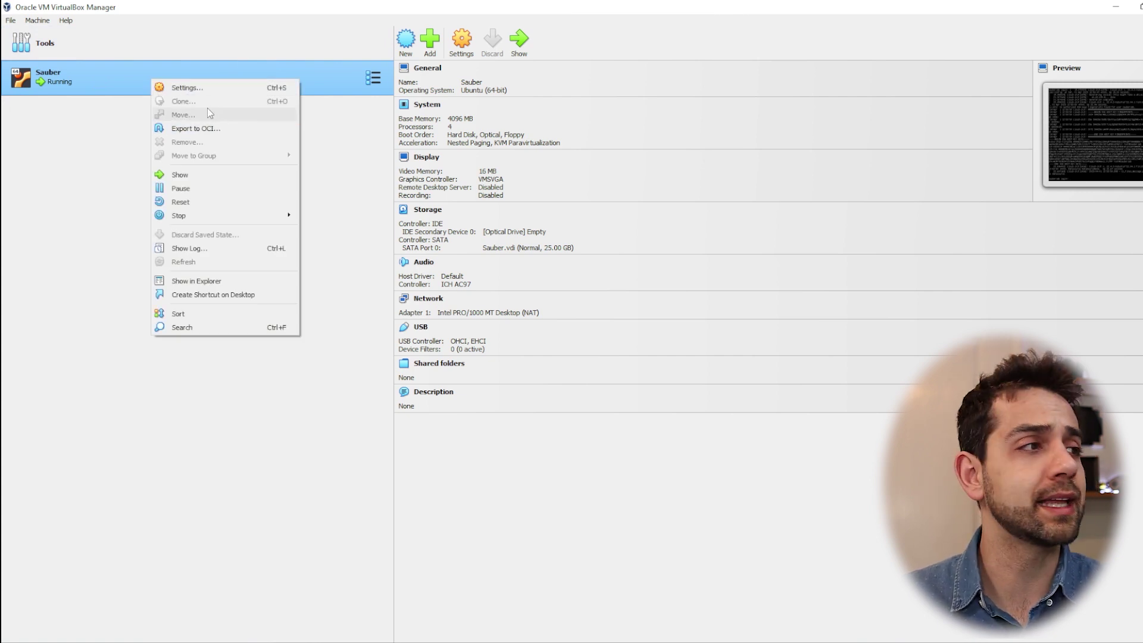
click(589, 448)
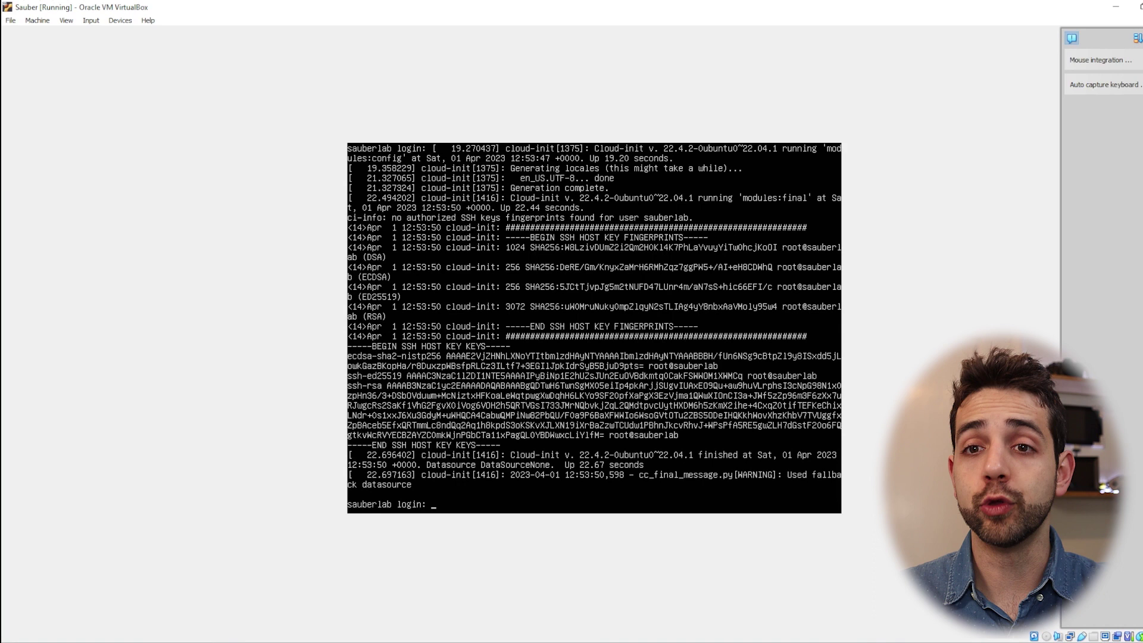
Step: Log in at the sauberlab prompt and open the Machine menu to reset the VM
key(Return)
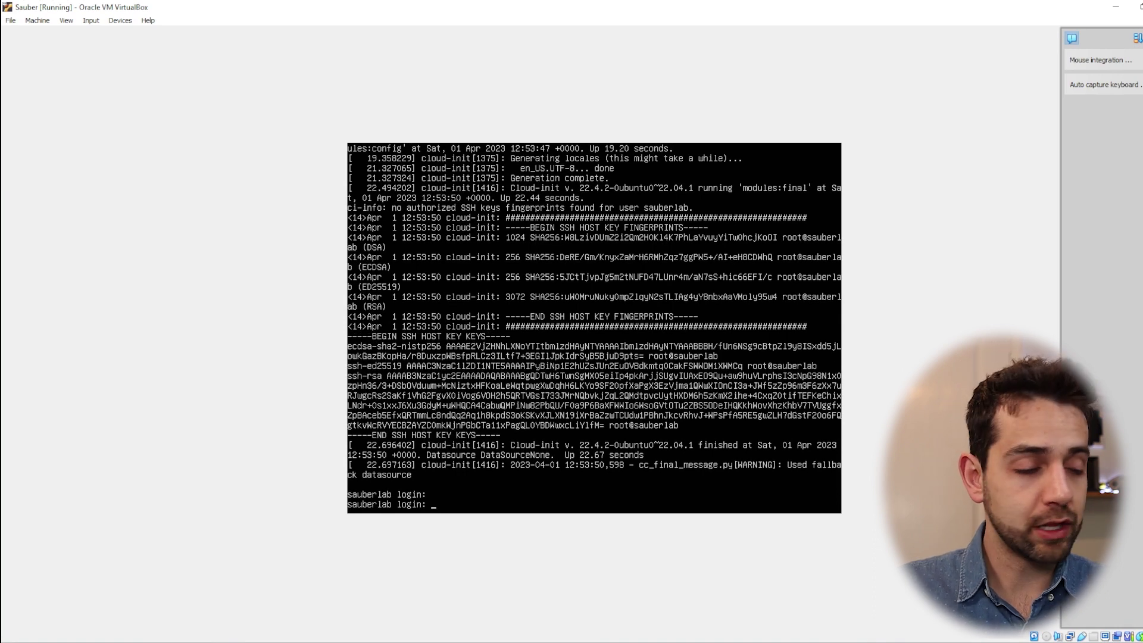
text(sauberlab)
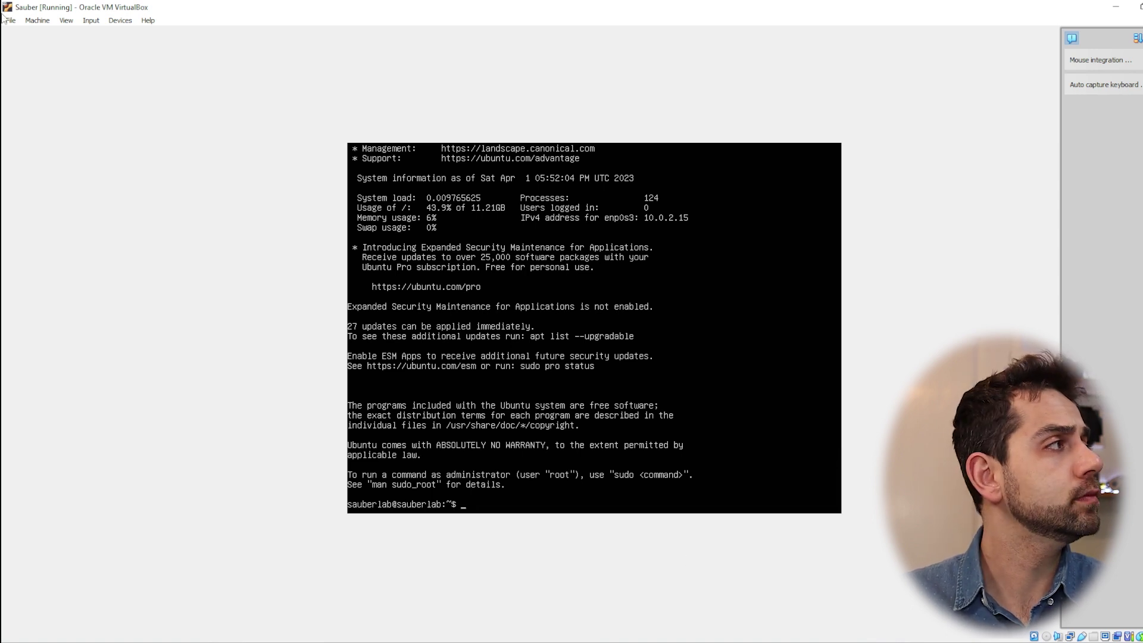
click(49, 23)
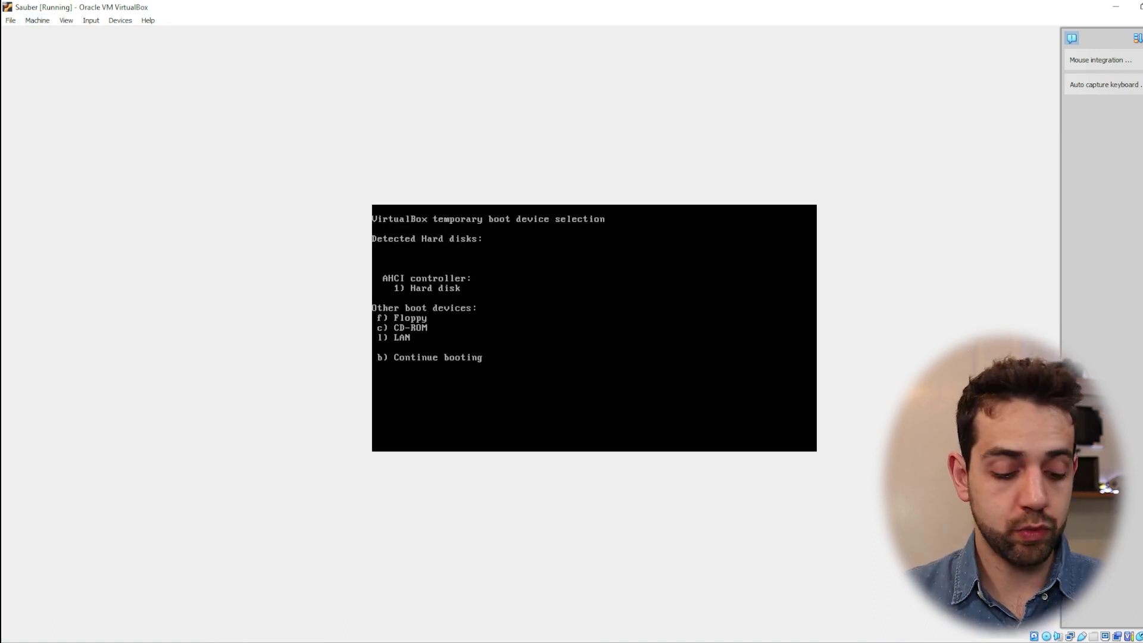
Step: Boot from the CD-ROM and start the default 'Clonezilla live (VGA 800x600)' entry
key(c)
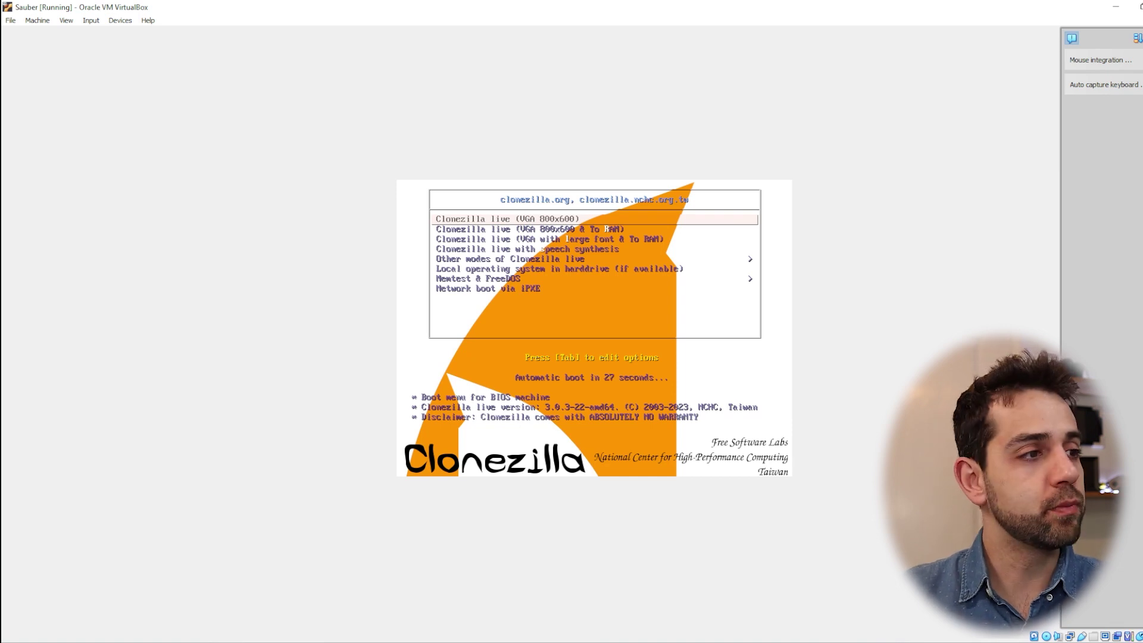
key(Return)
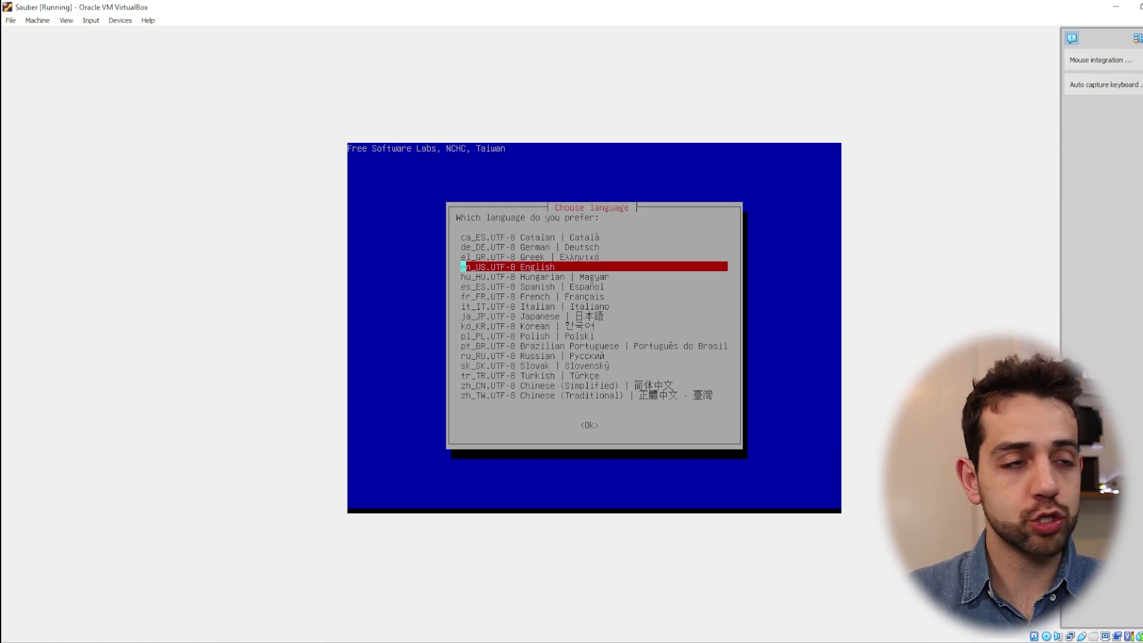
Step: Choose en_US English, keep the default US keyboard layout, and select Start_Clonezilla
key(Return)
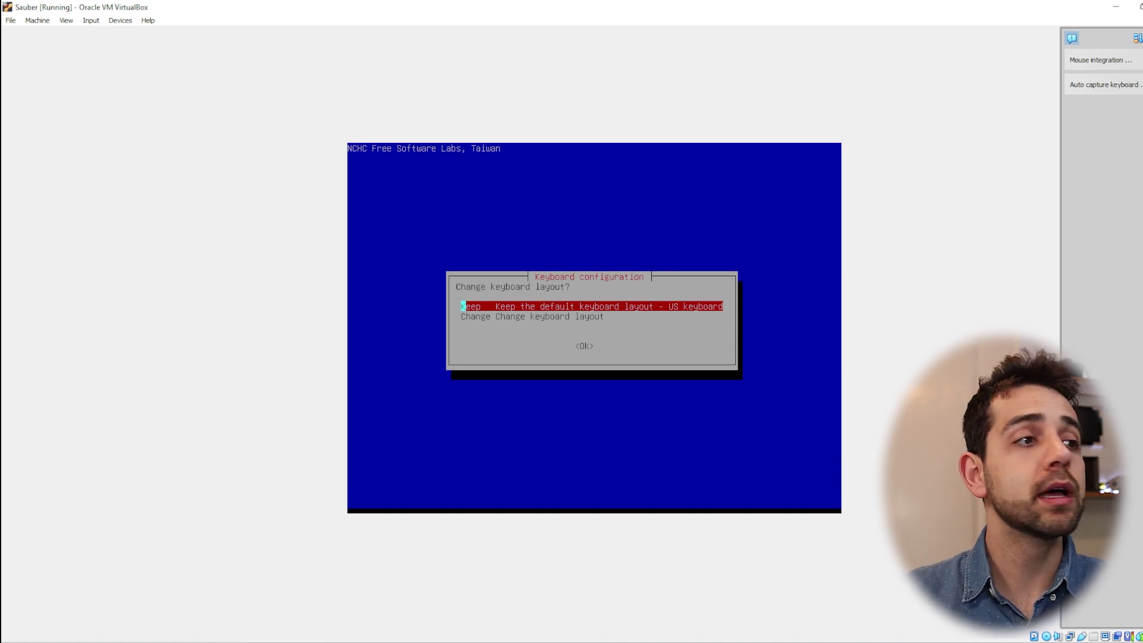
key(Return)
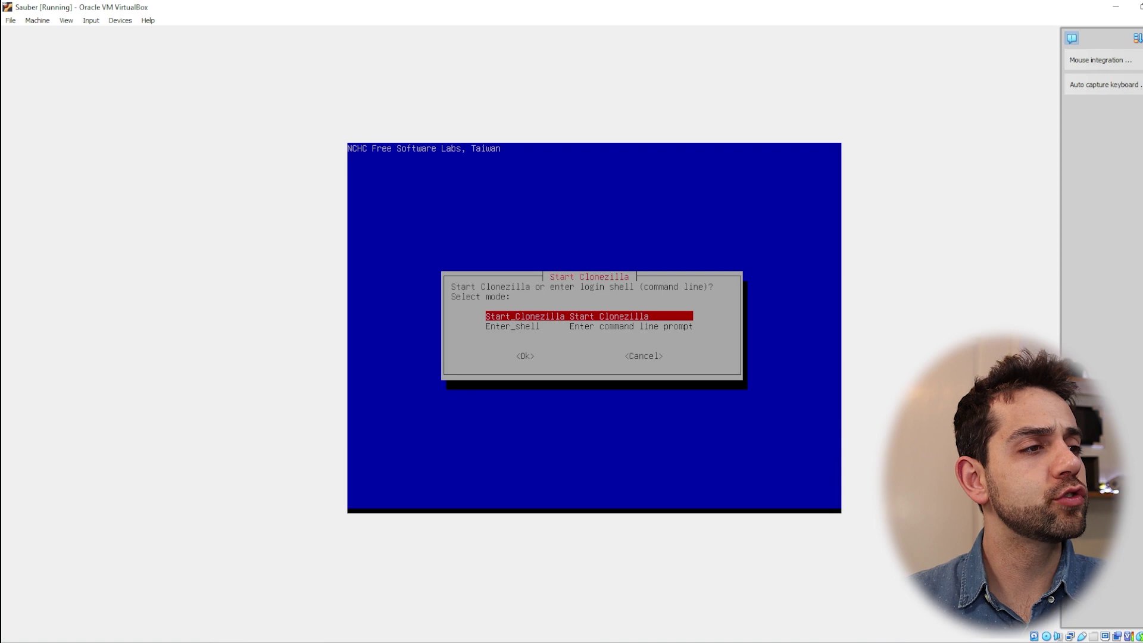
key(Down)
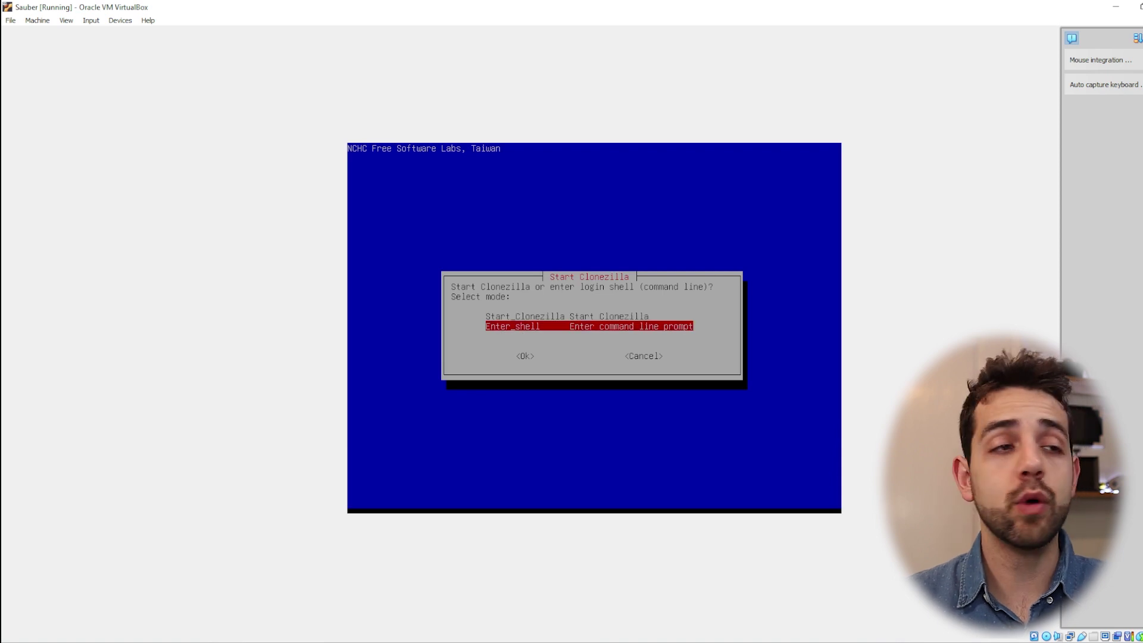
key(Up)
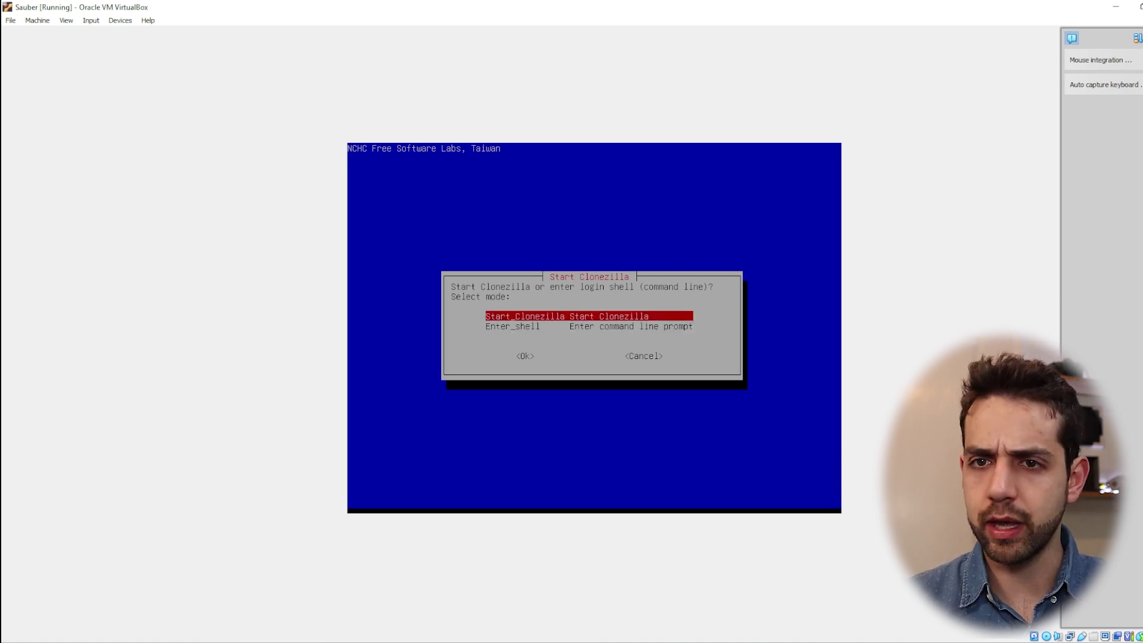
key(Return)
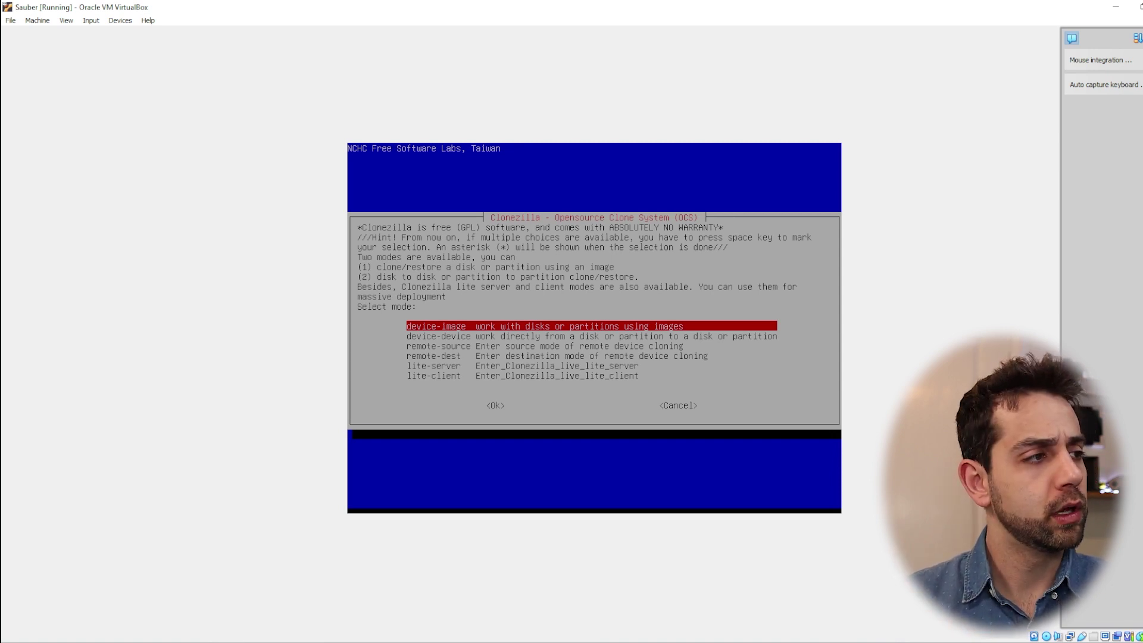
key(Down)
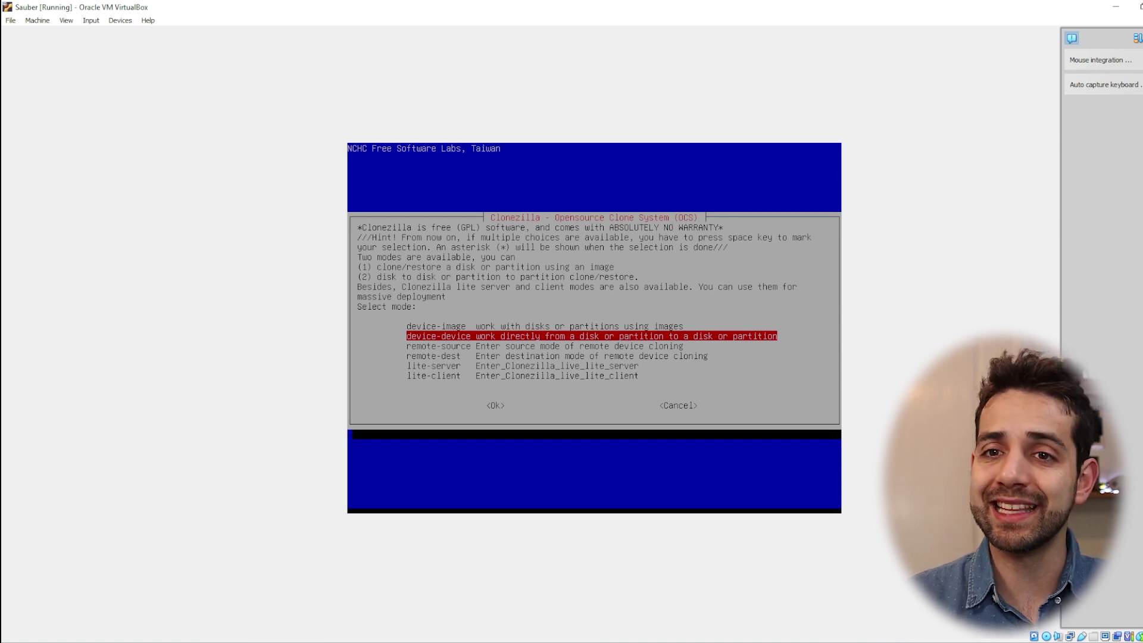
key(Down)
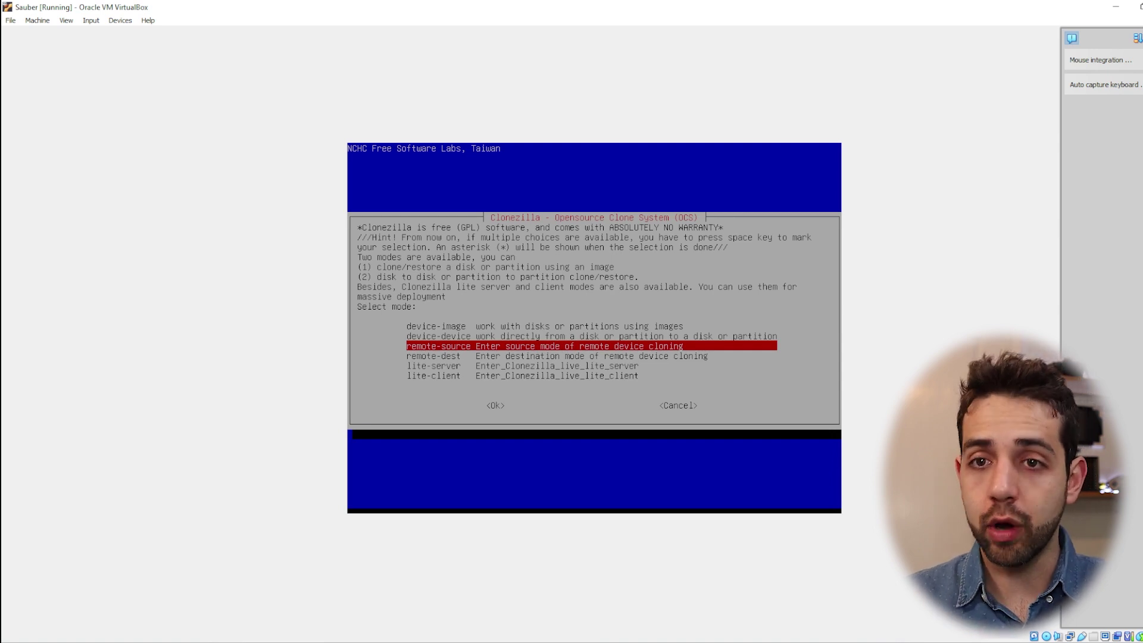
key(Down)
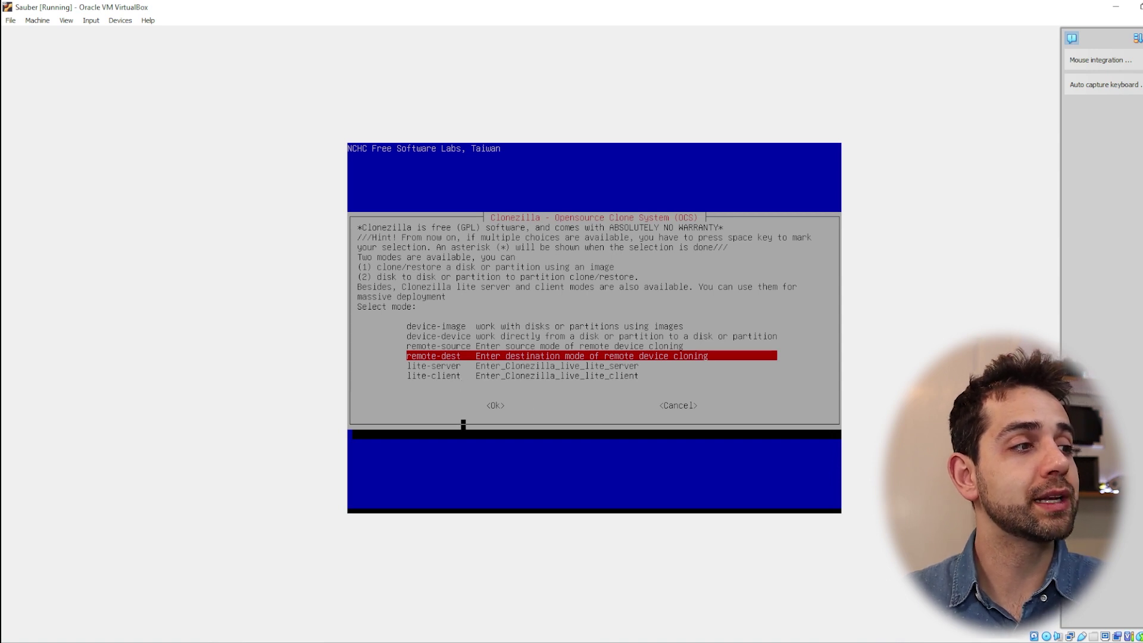
key(Down)
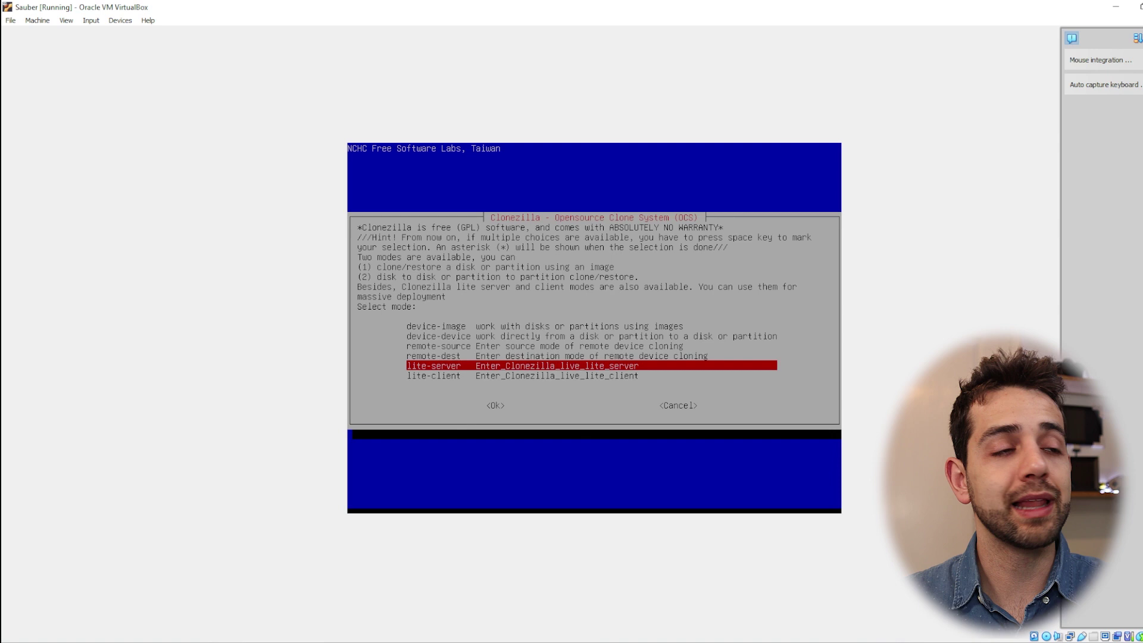
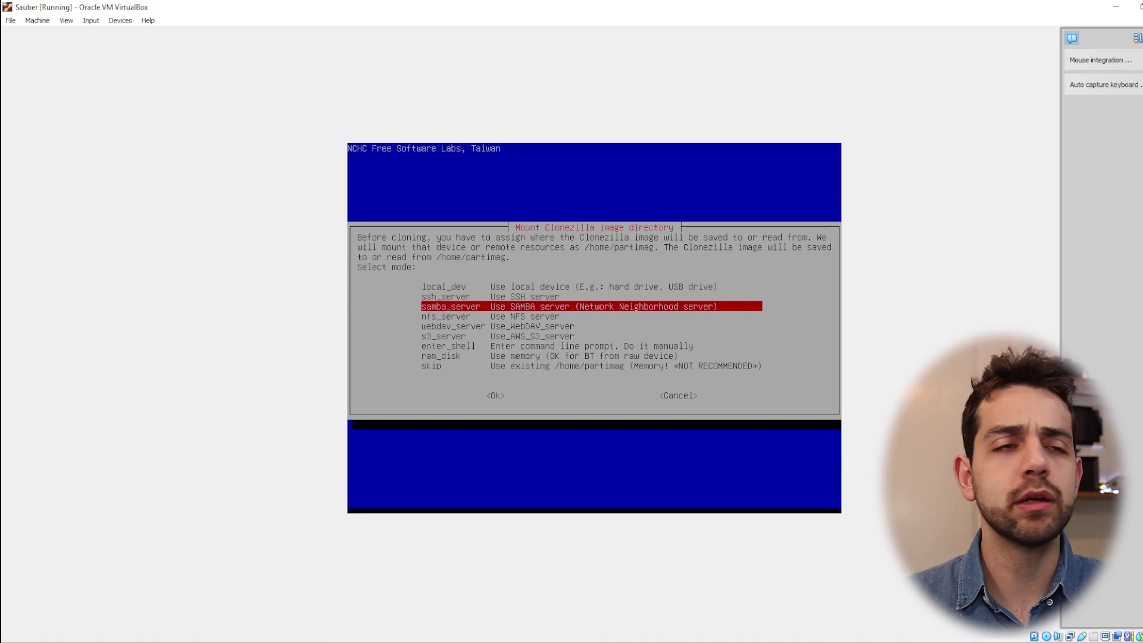
Step: Use local_dev for images and scan disks, finding the 2000GB Seagate drive beside the 26.0GB disk
key(Up)
key(Up)
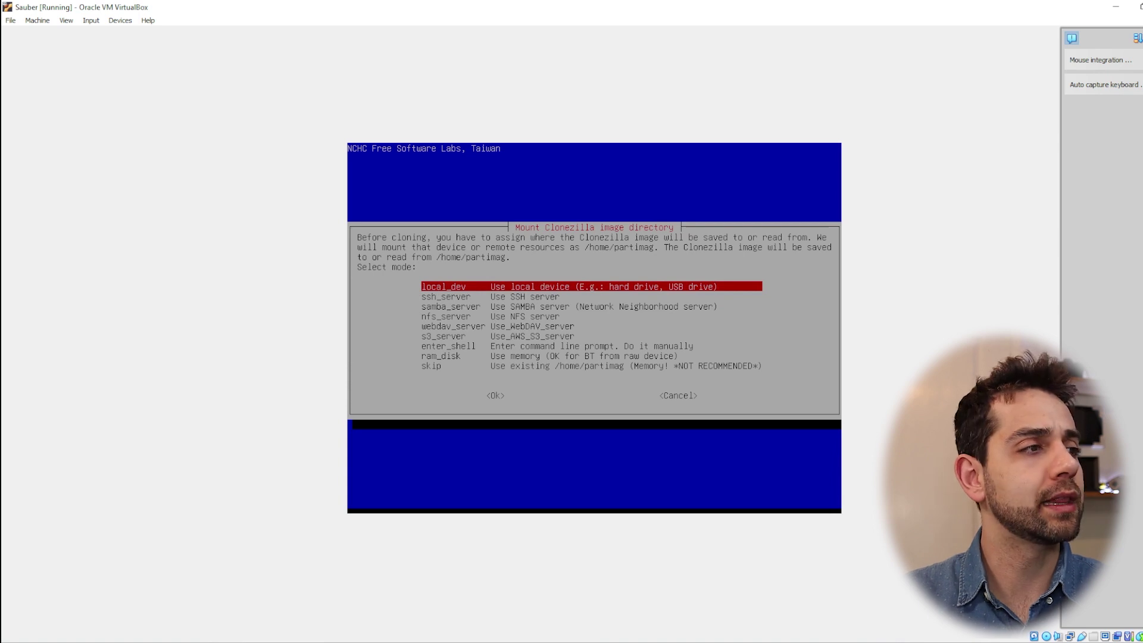
key(Return)
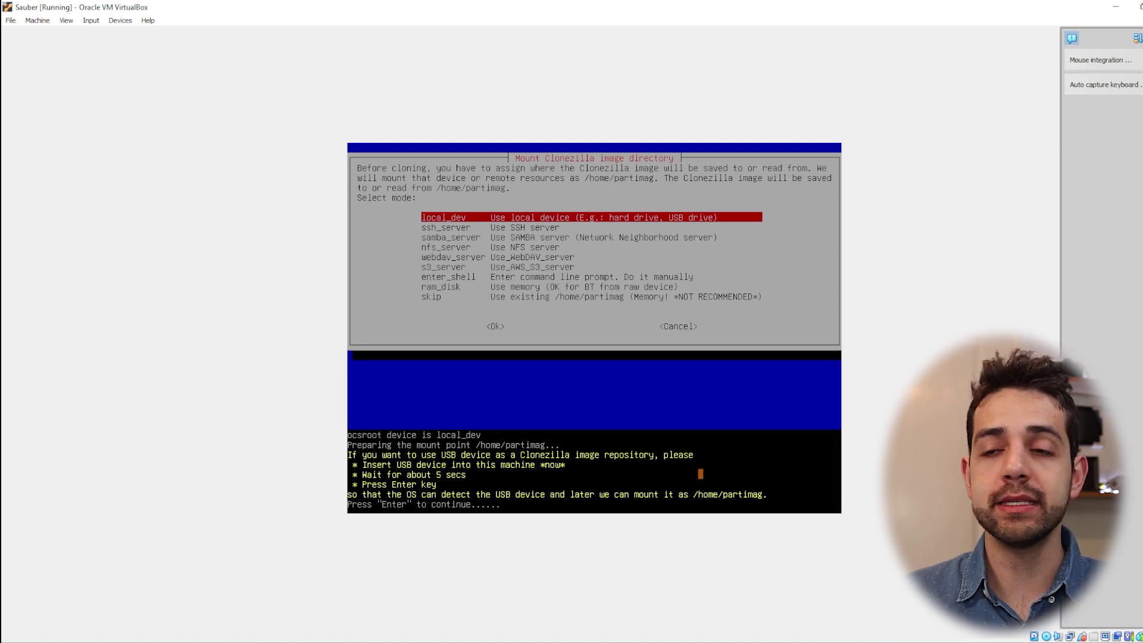
key(Return)
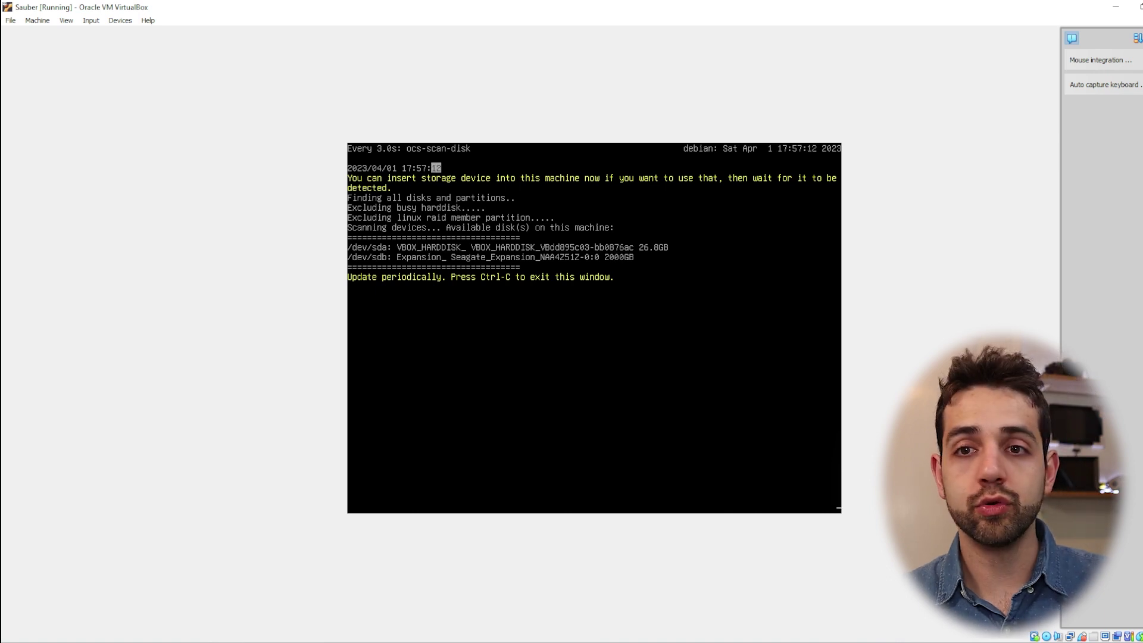
Step: End the disk scan and choose the Seagate drive's sdb1 NTFS partition as image repository
key(ctrl+c)
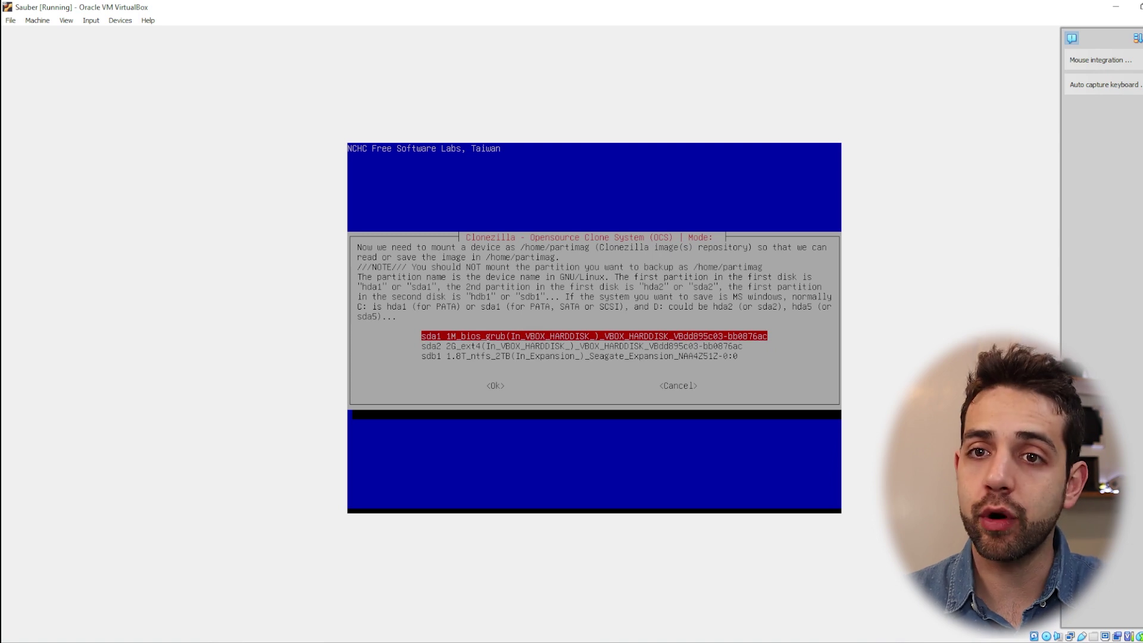
key(Down)
key(Down)
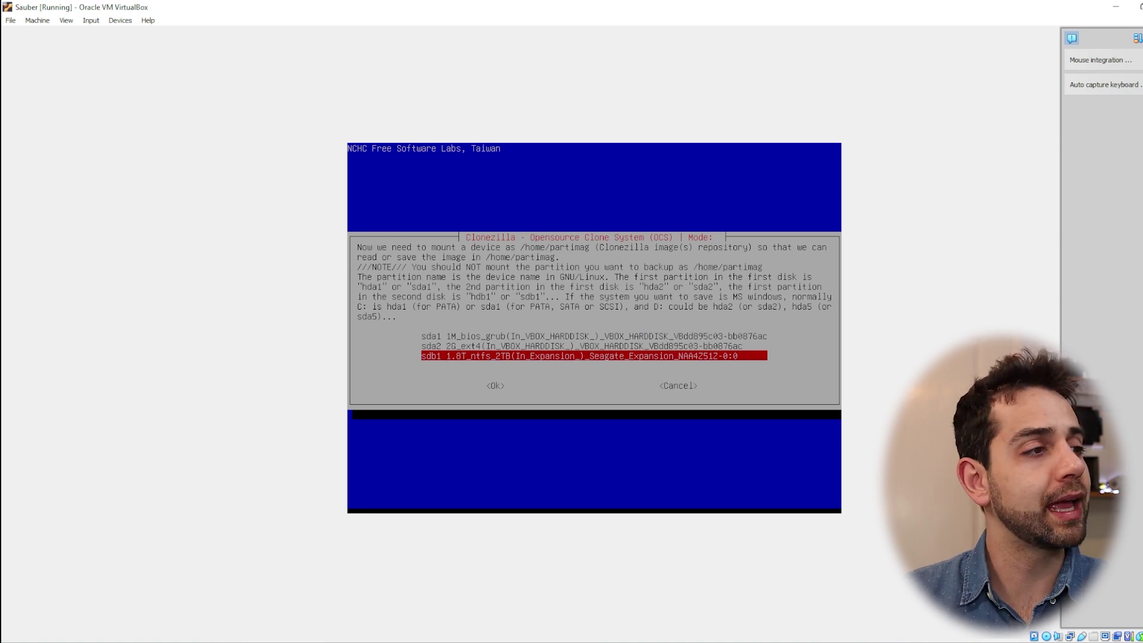
key(Return)
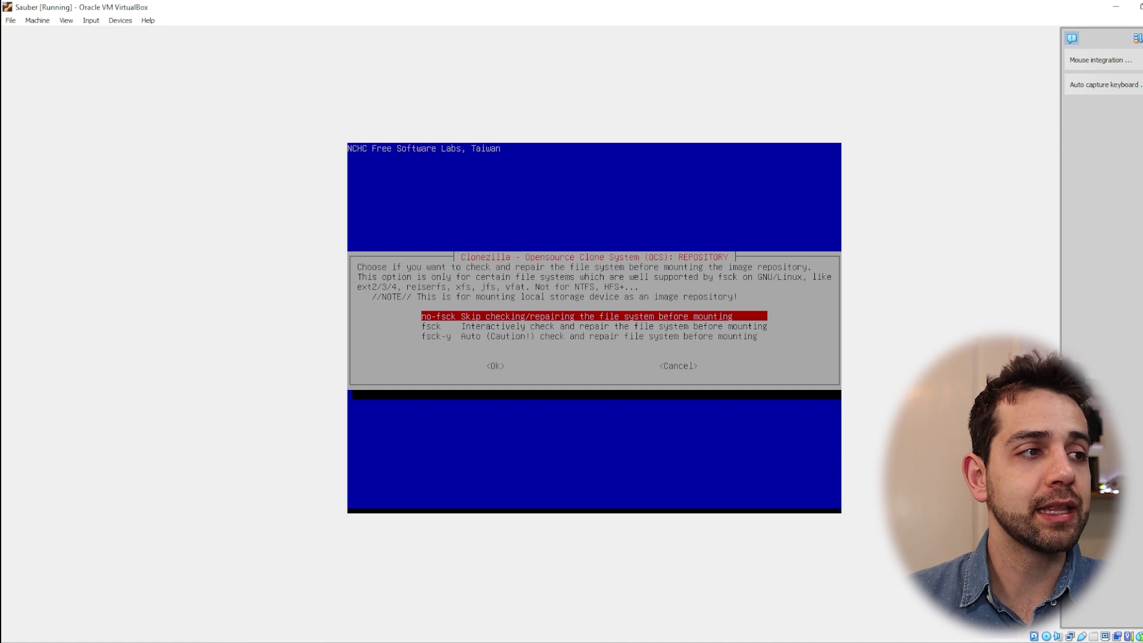
Step: Mount sdb1 without a file system check, keeping no-fsck
key(Down)
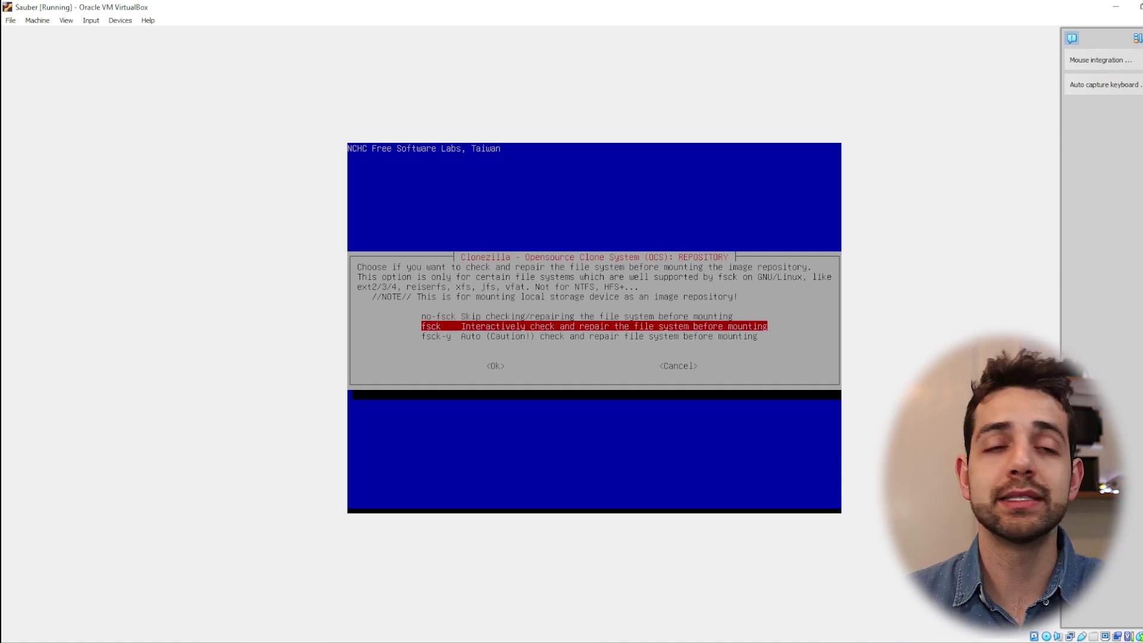
key(Up)
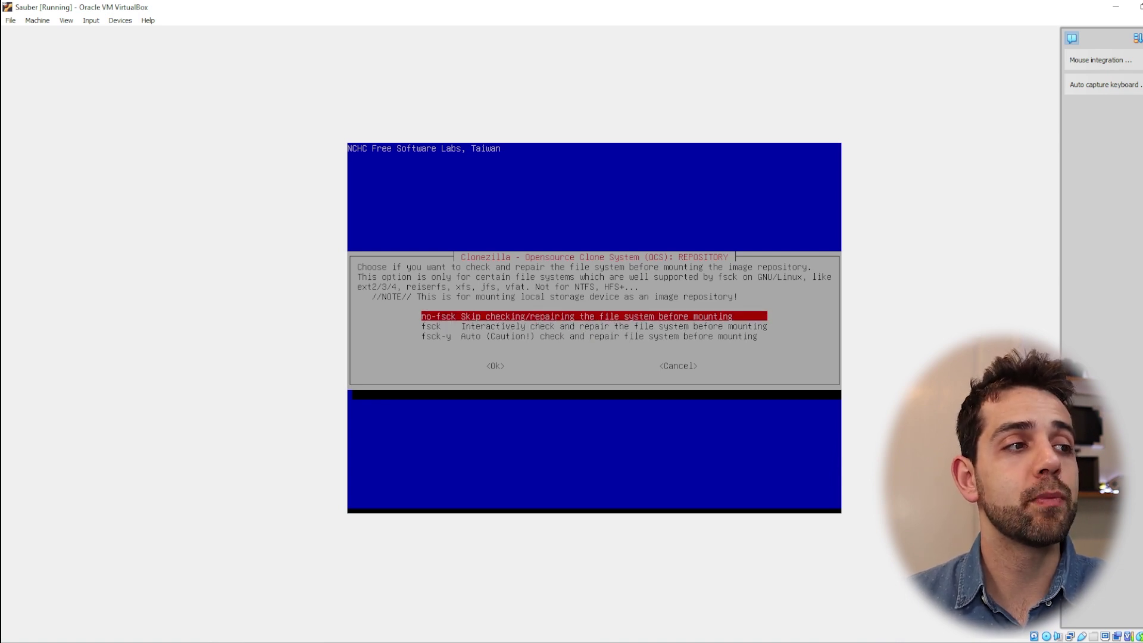
key(Return)
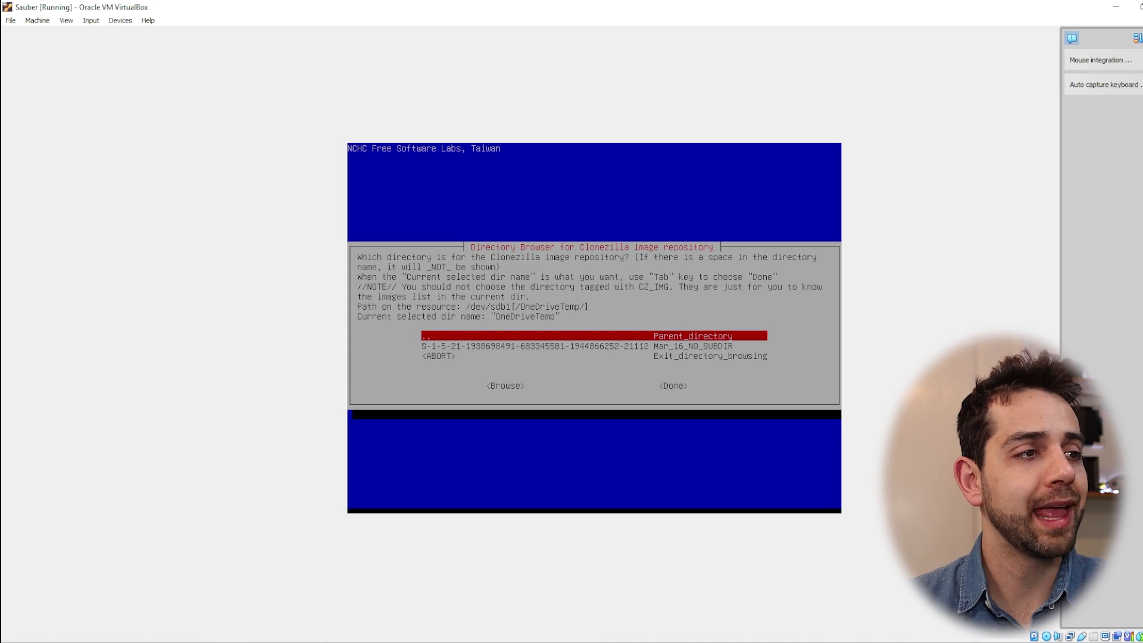
Step: Use the OneDriveTemp folder as the image directory and accept the 1.6T usage summary
key(Tab)
key(Tab)
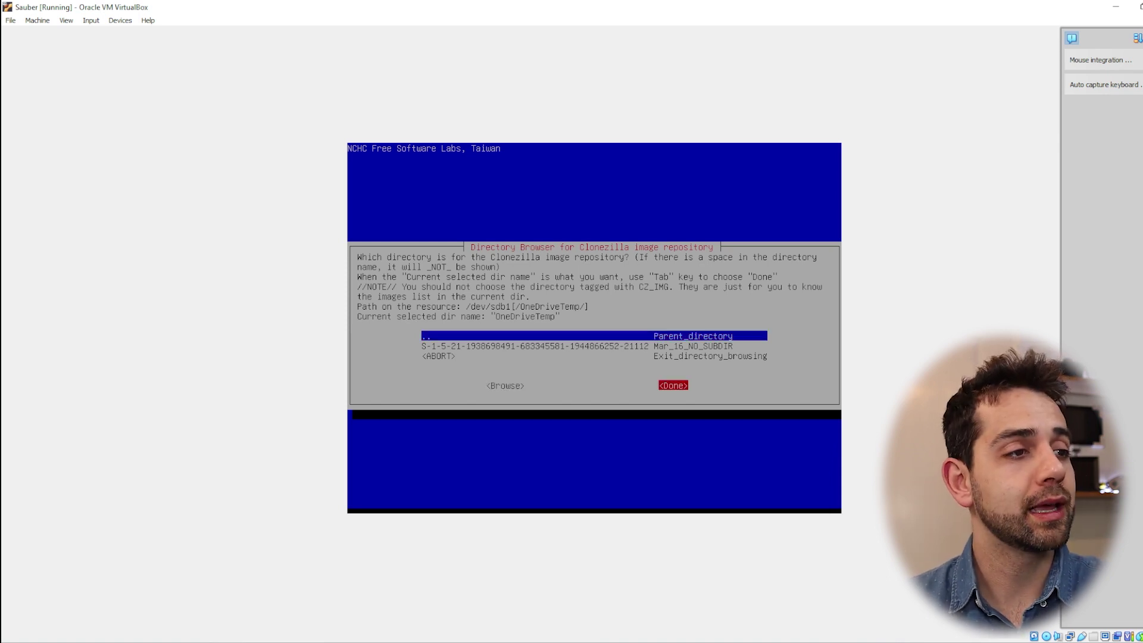
key(Return)
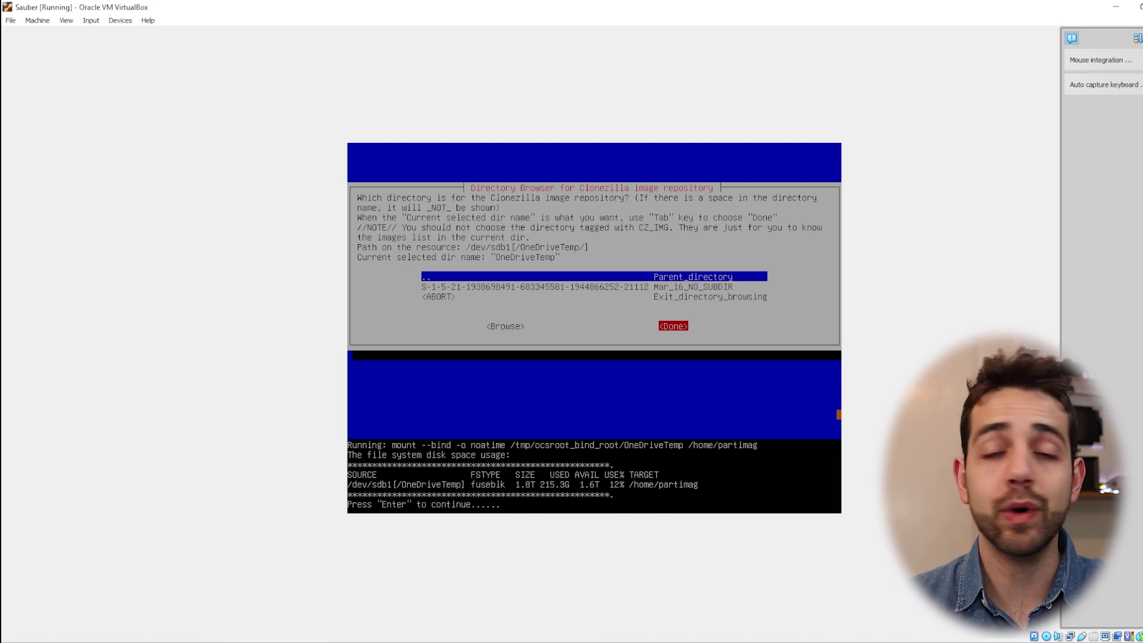
key(Return)
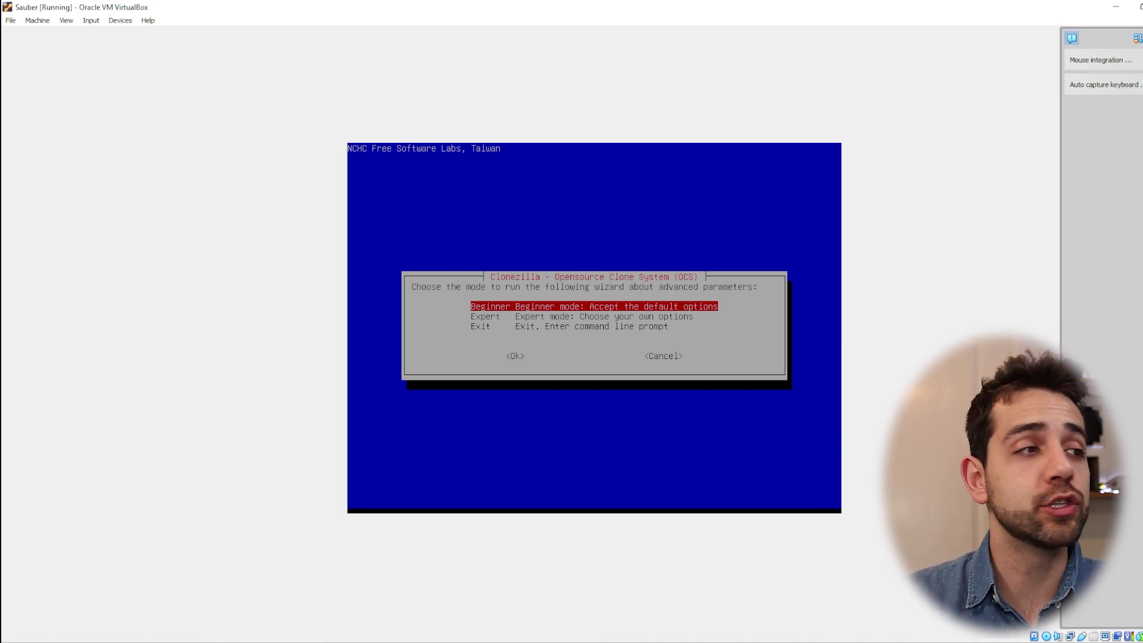
Step: Run Clonezilla in Beginner mode rather than Expert
key(Down)
key(Up)
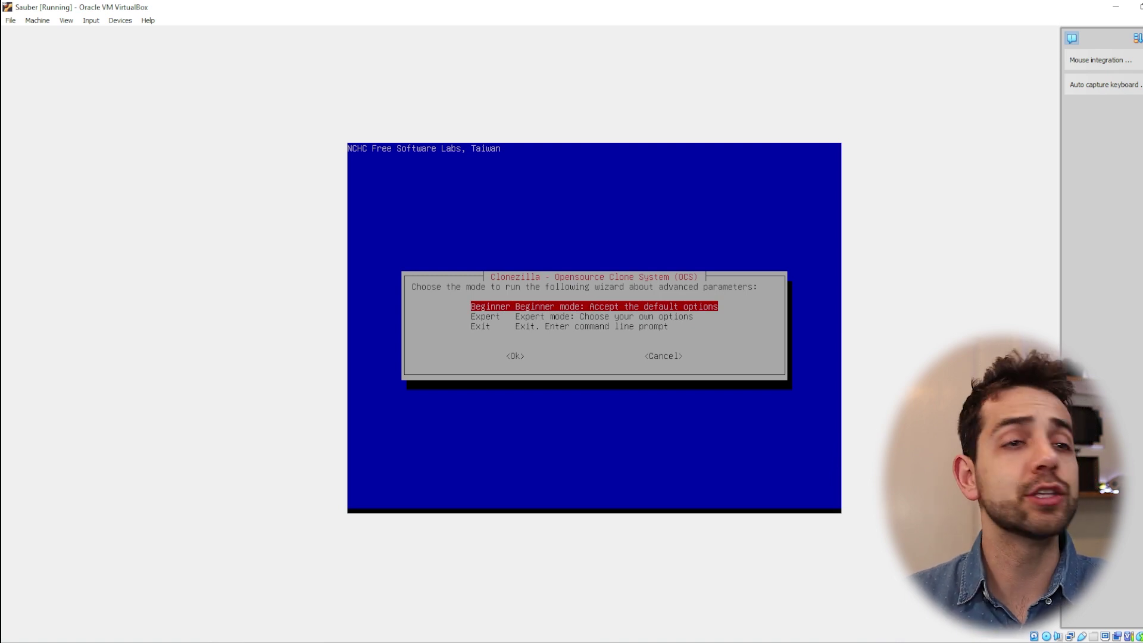
key(Return)
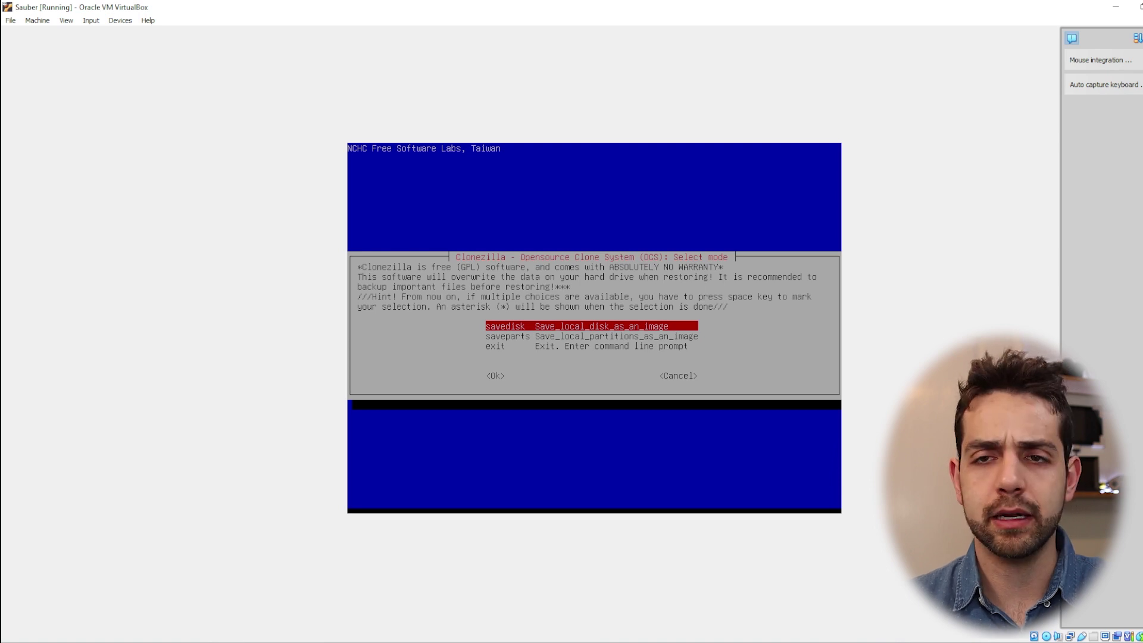
Step: Select savedisk mode to save the whole local disk as an image
key(Down)
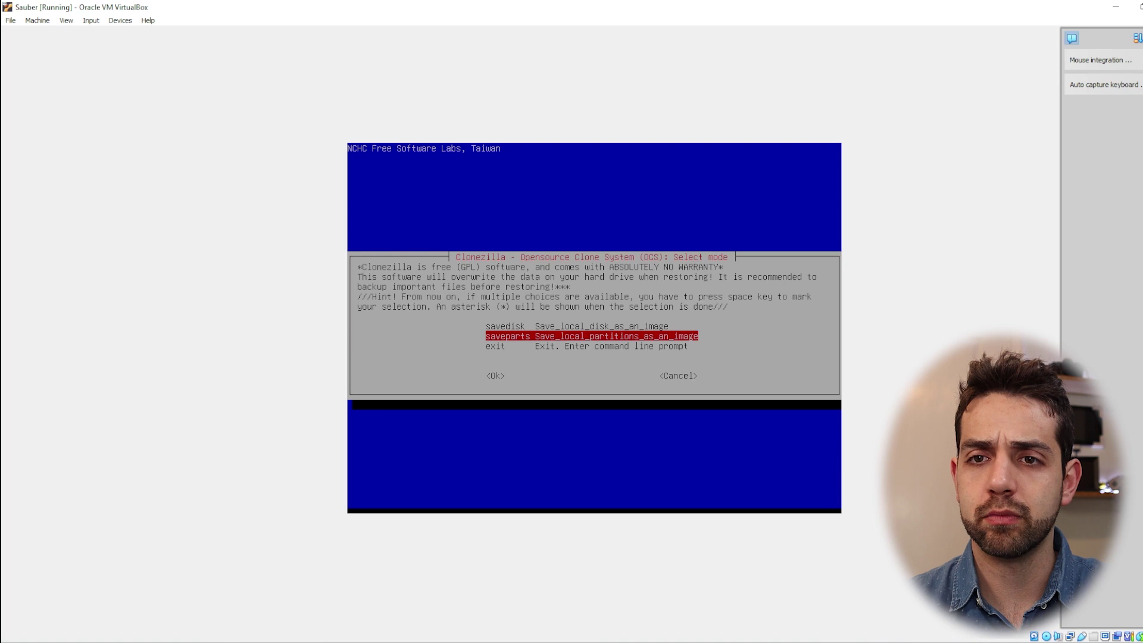
key(Up)
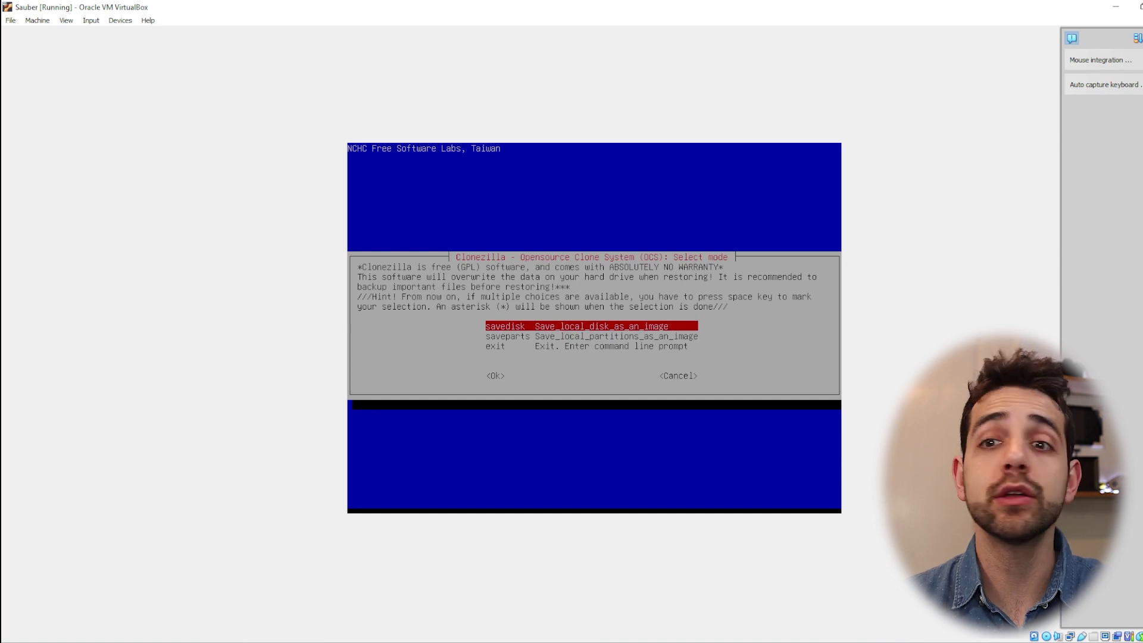
key(Return)
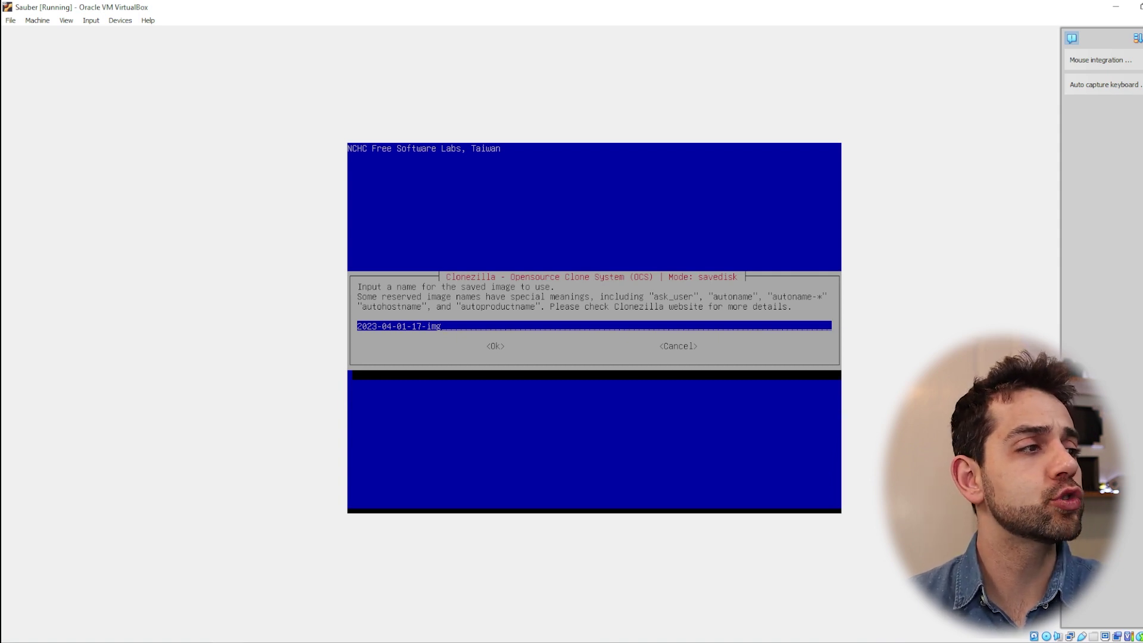
key(Return)
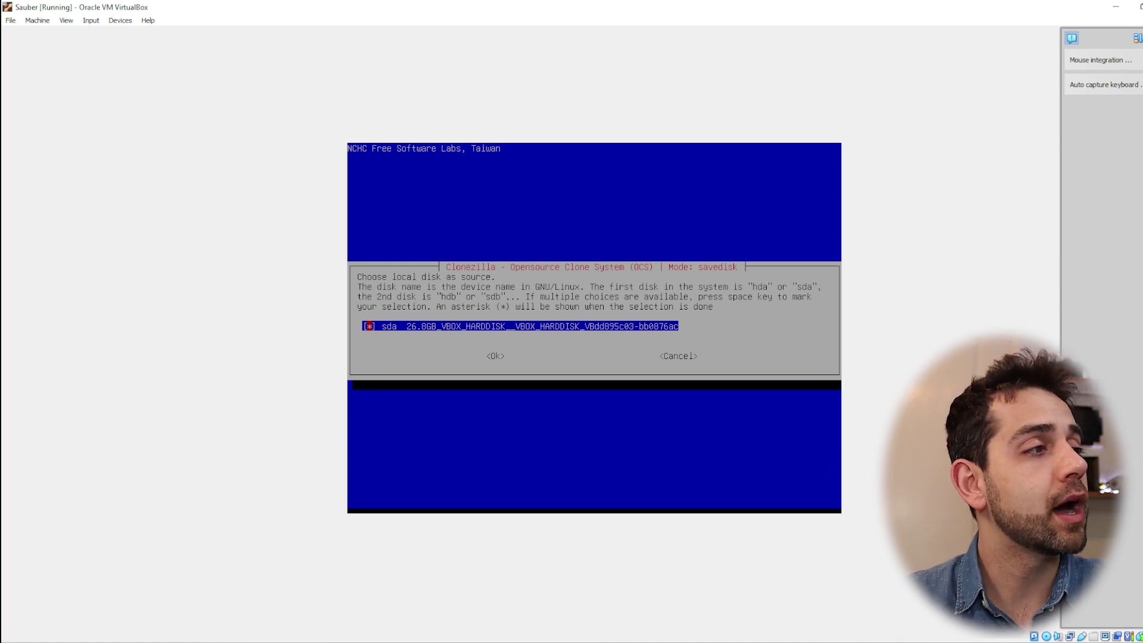
key(Return)
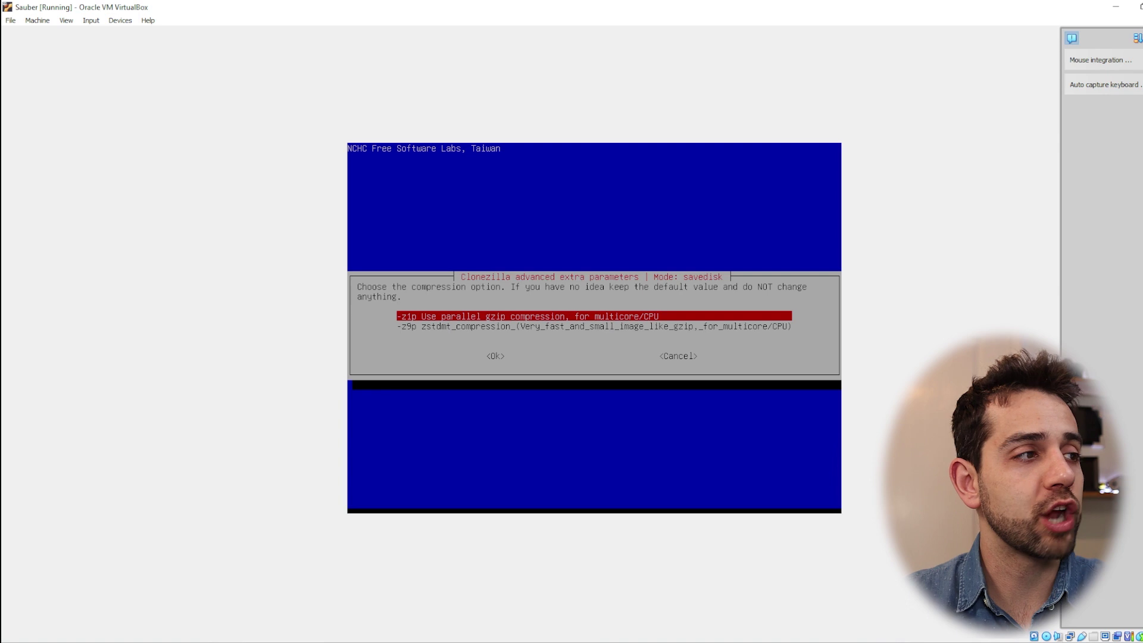
Step: Keep the default -z1p parallel gzip compression instead of zstd
key(Down)
key(Up)
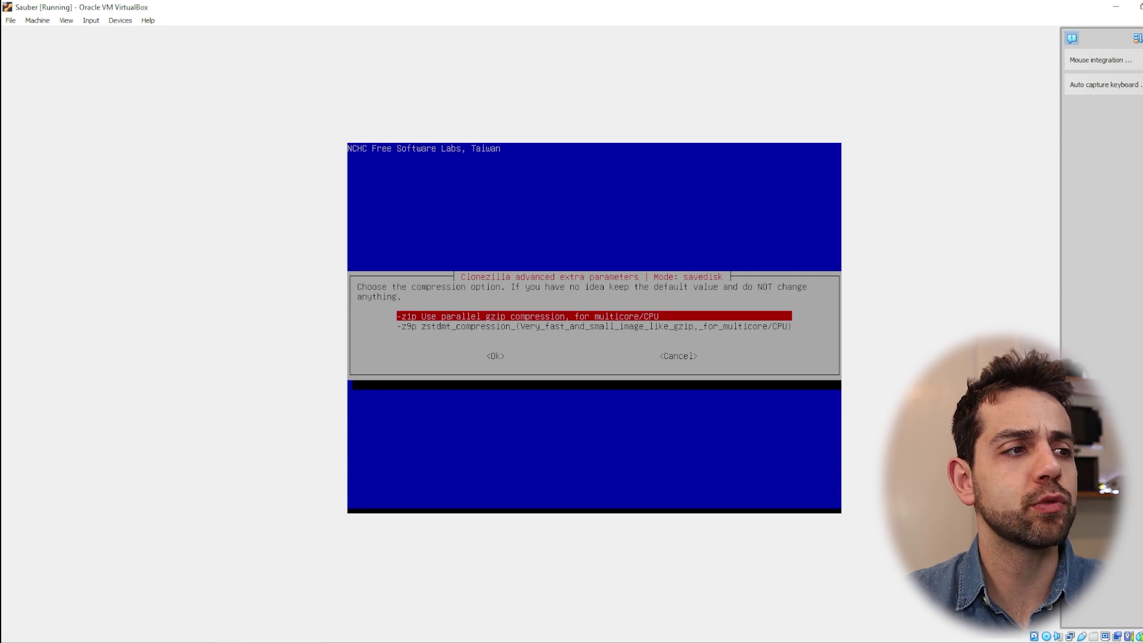
key(Down)
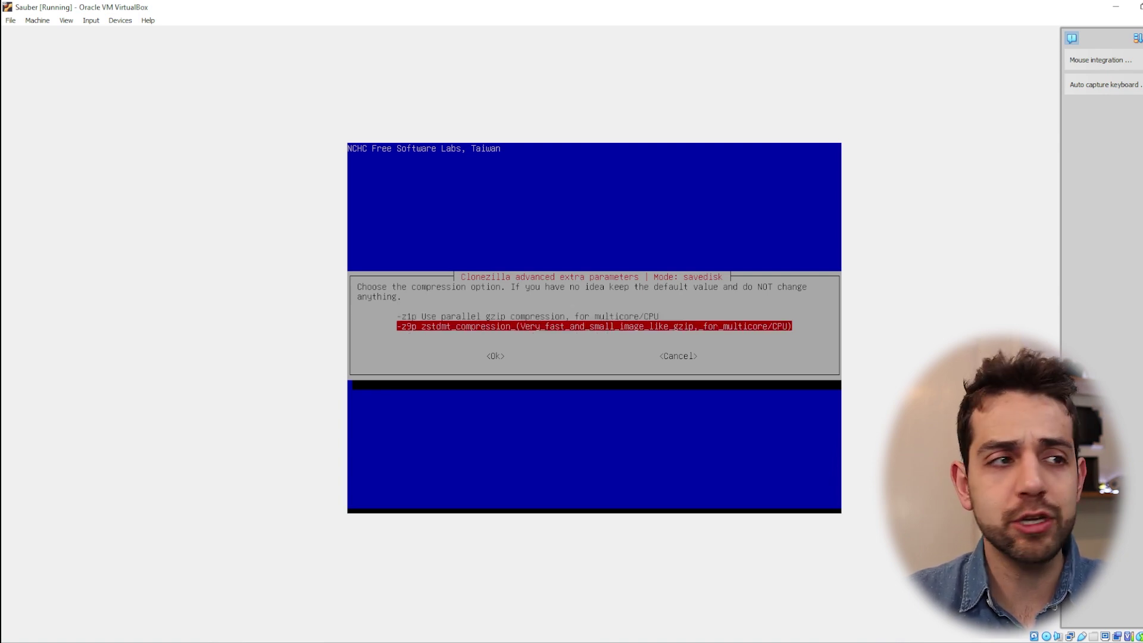
key(Up)
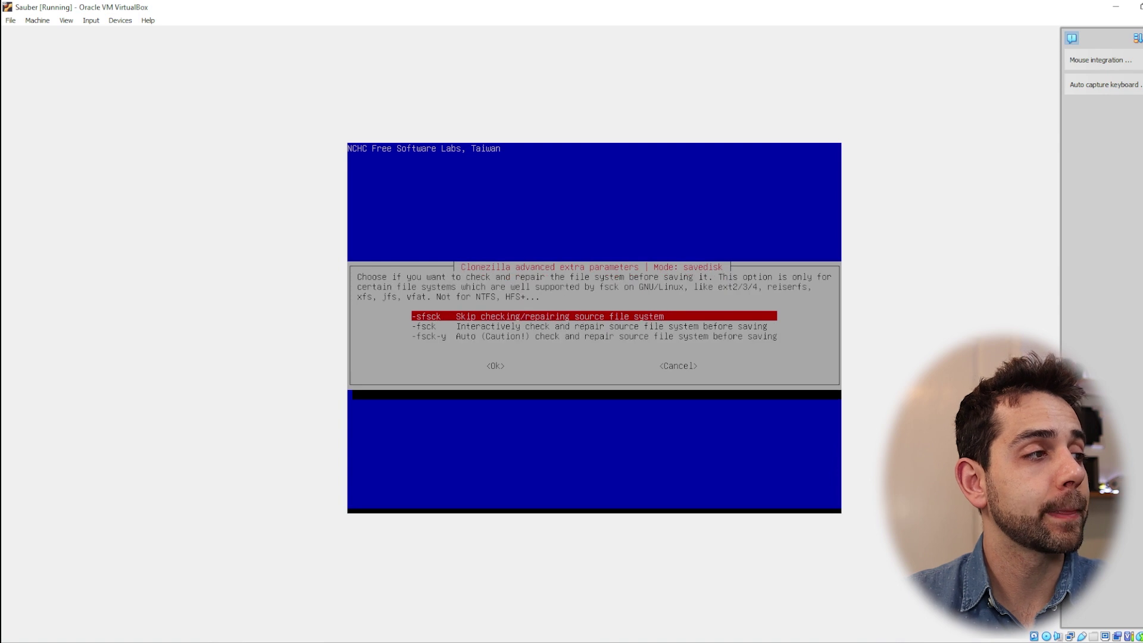
Step: Skip checking the source file system before saving with -sfsck
key(Down)
key(Up)
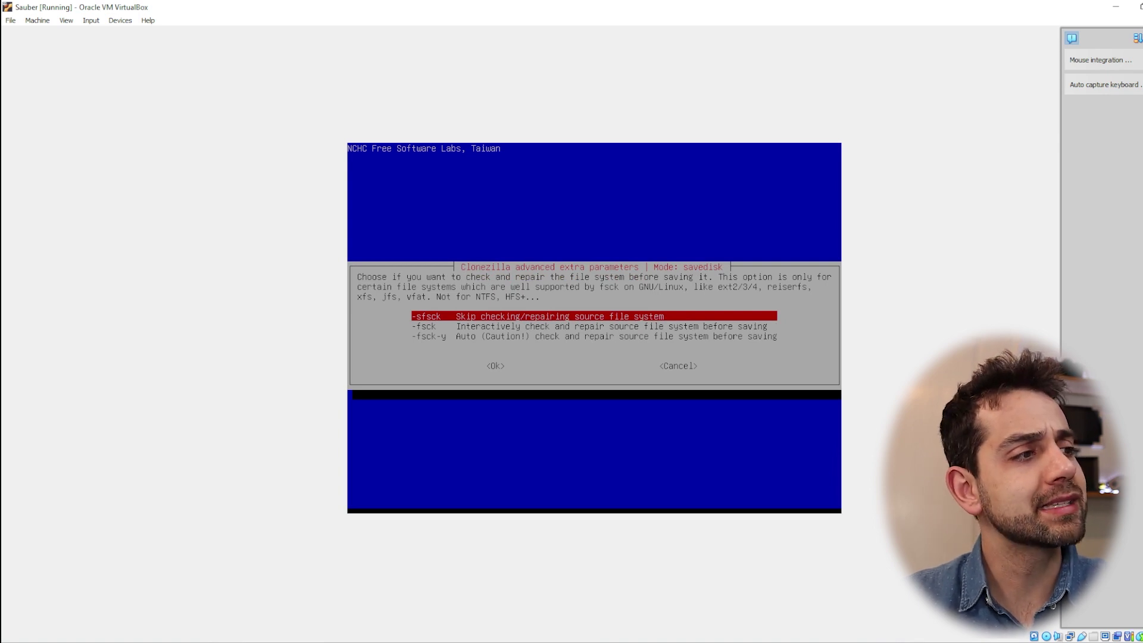
key(Down)
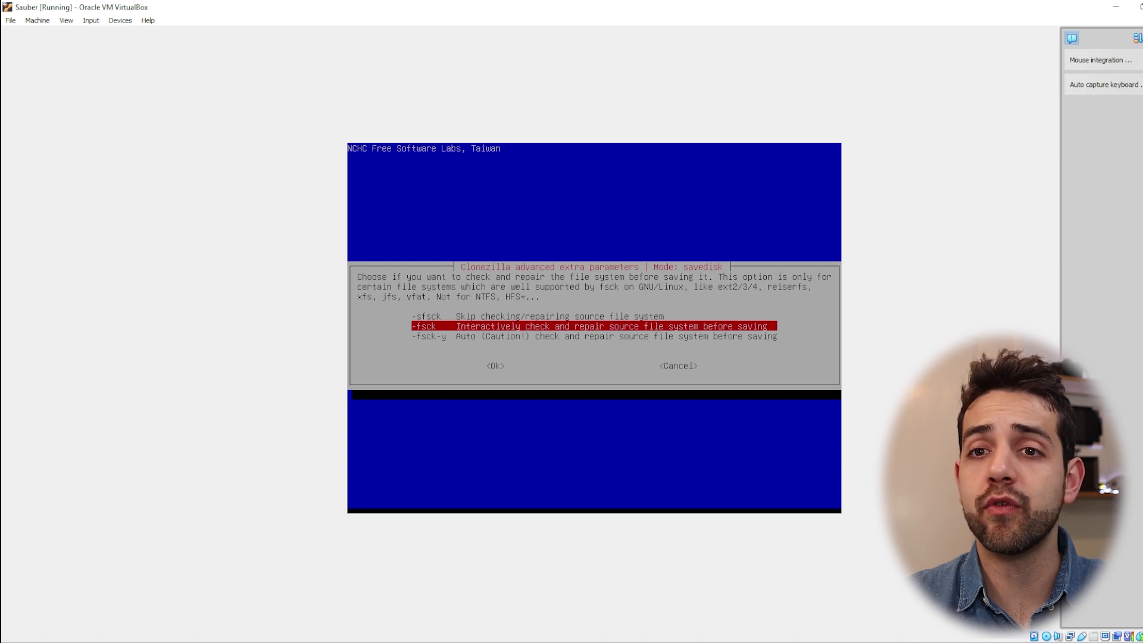
key(Up)
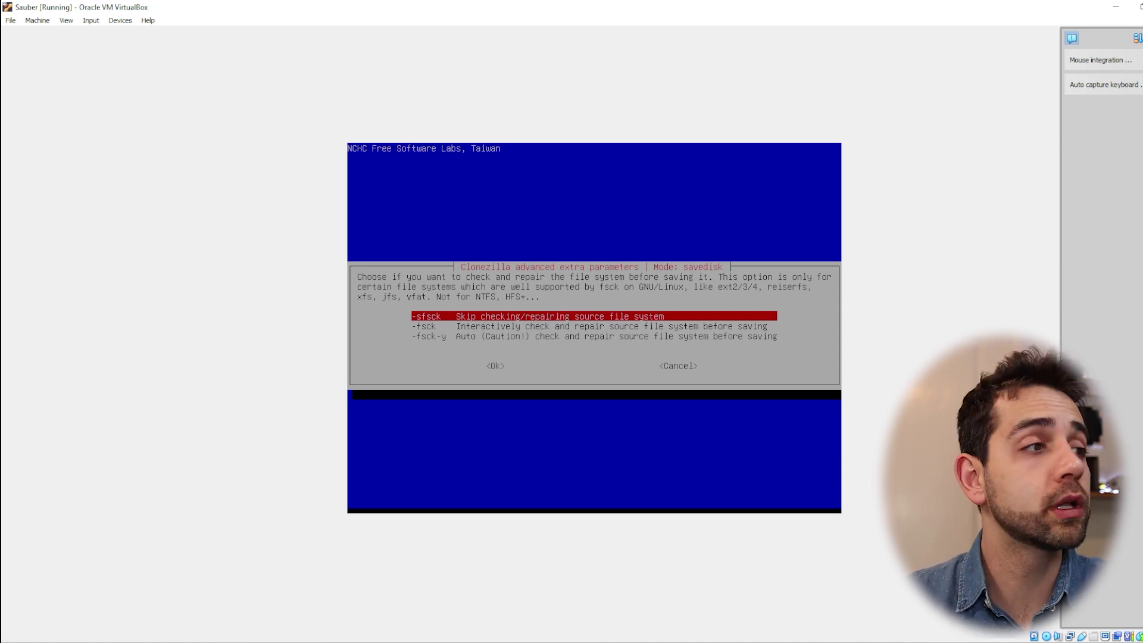
key(Return)
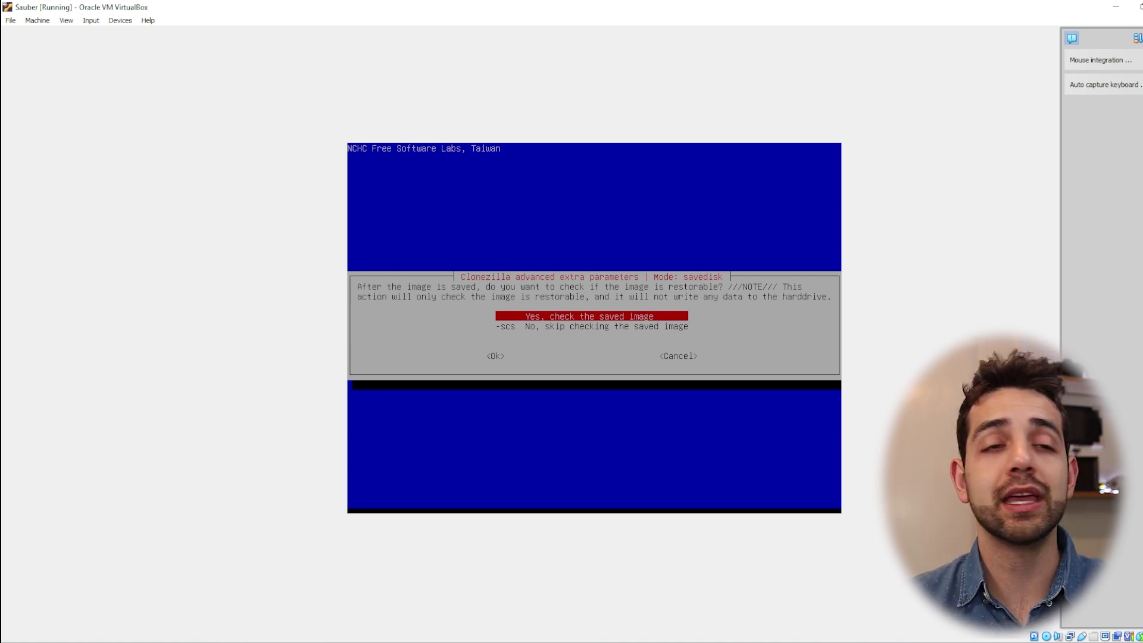
Step: Keep checking the saved image and leave the image unencrypted with -senc
key(Return)
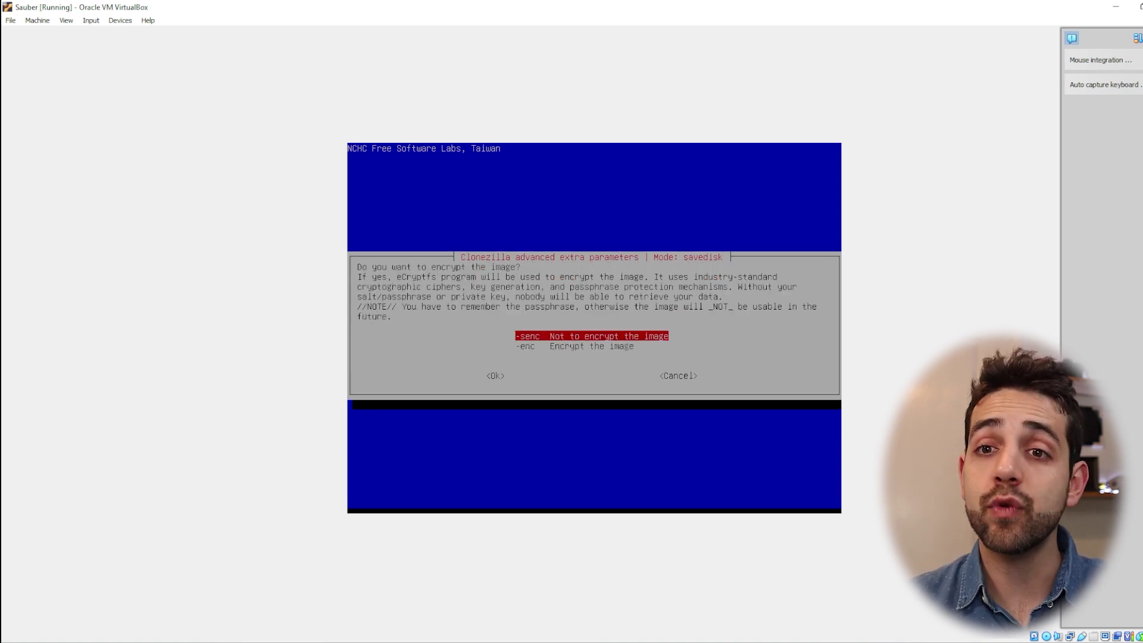
key(Down)
key(Up)
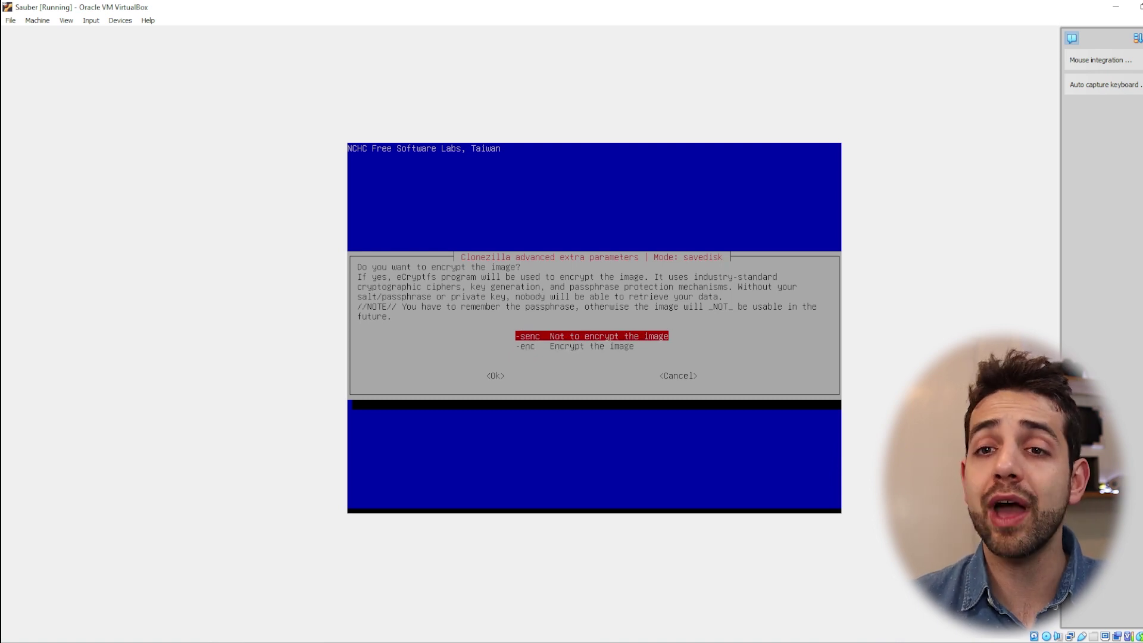
key(Down)
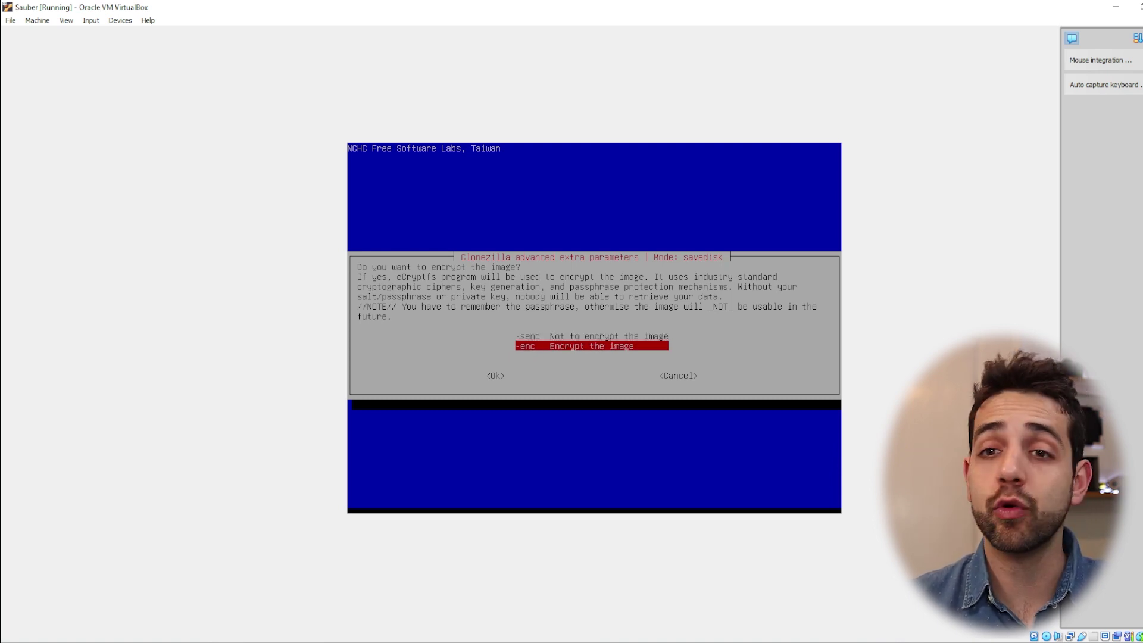
key(Up)
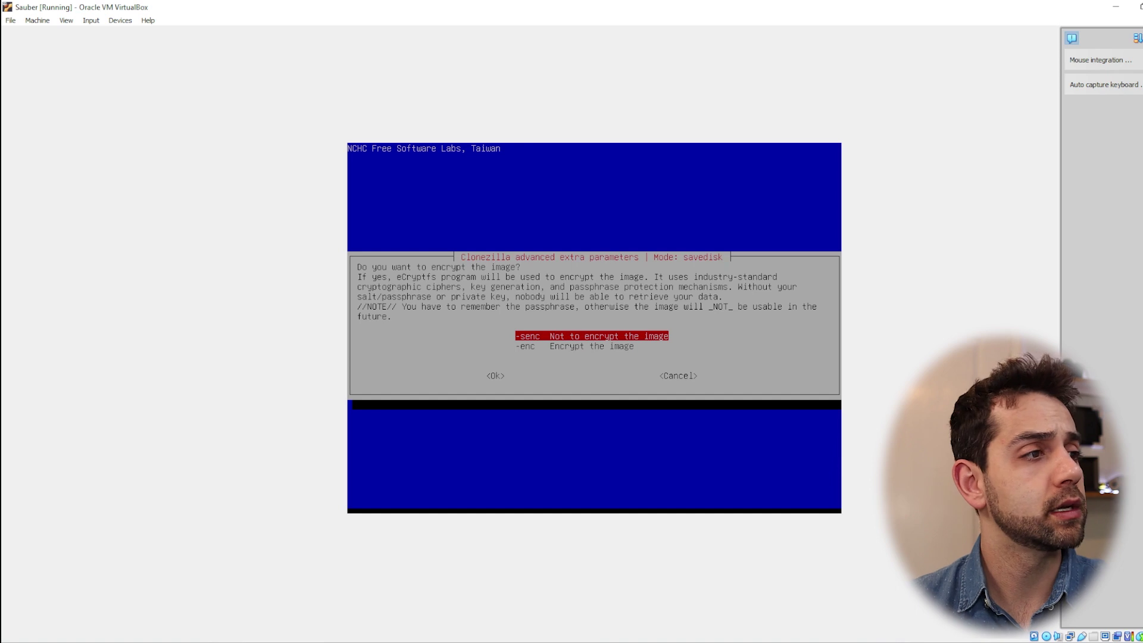
key(Return)
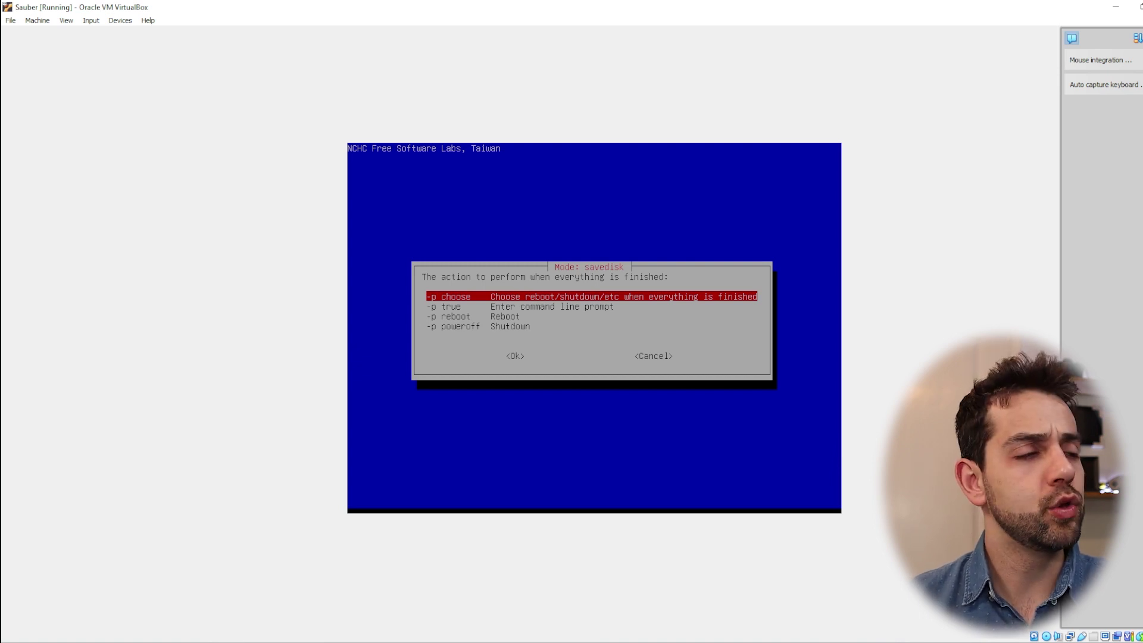
Step: Set the finish action to -p choose, reaching the ocs-sr savedisk command summary
key(Down)
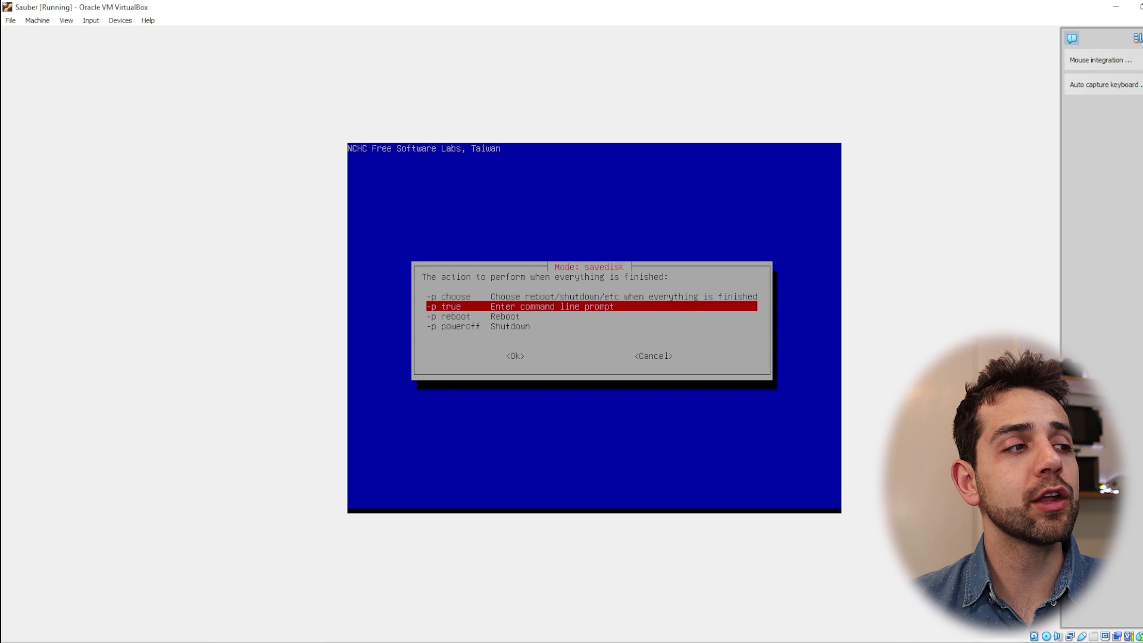
key(Down)
key(Down)
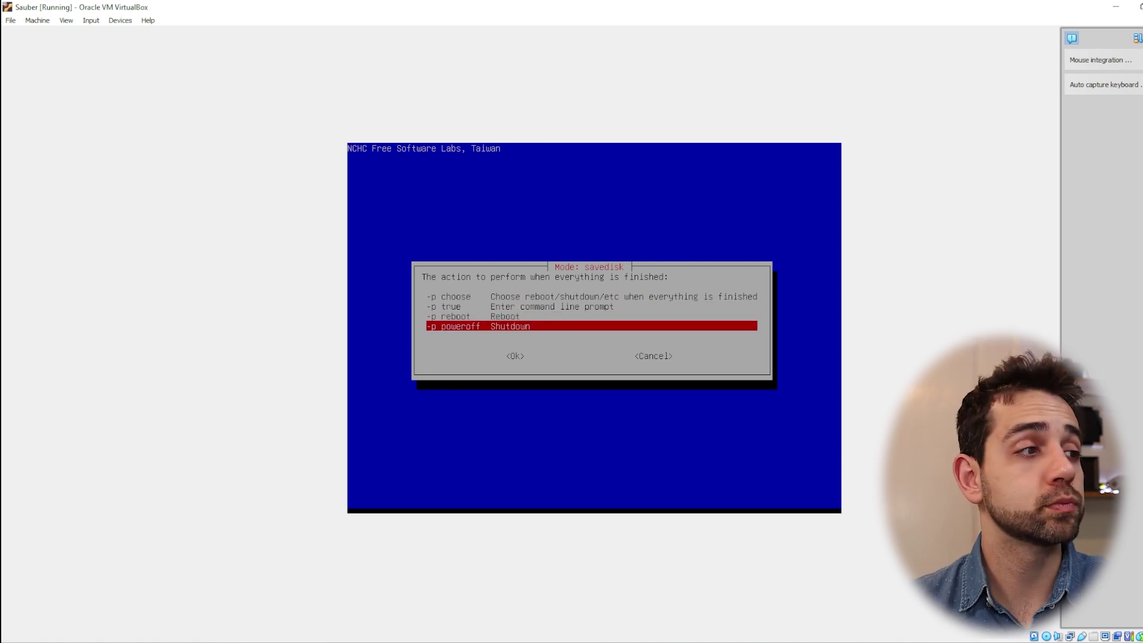
key(Up)
key(Up)
key(Up)
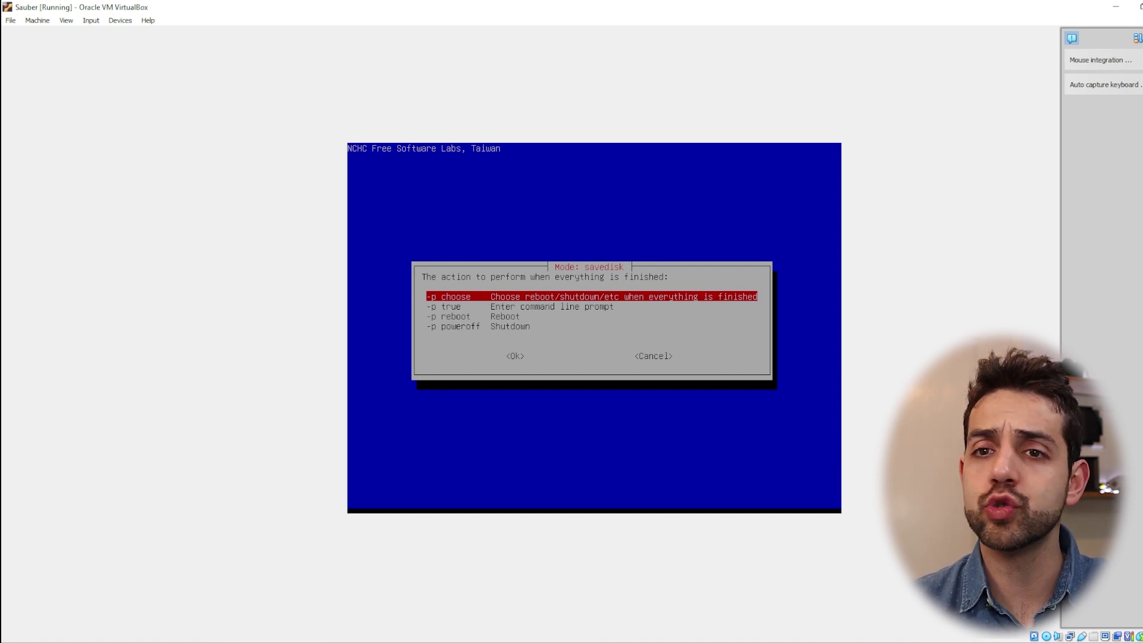
key(Return)
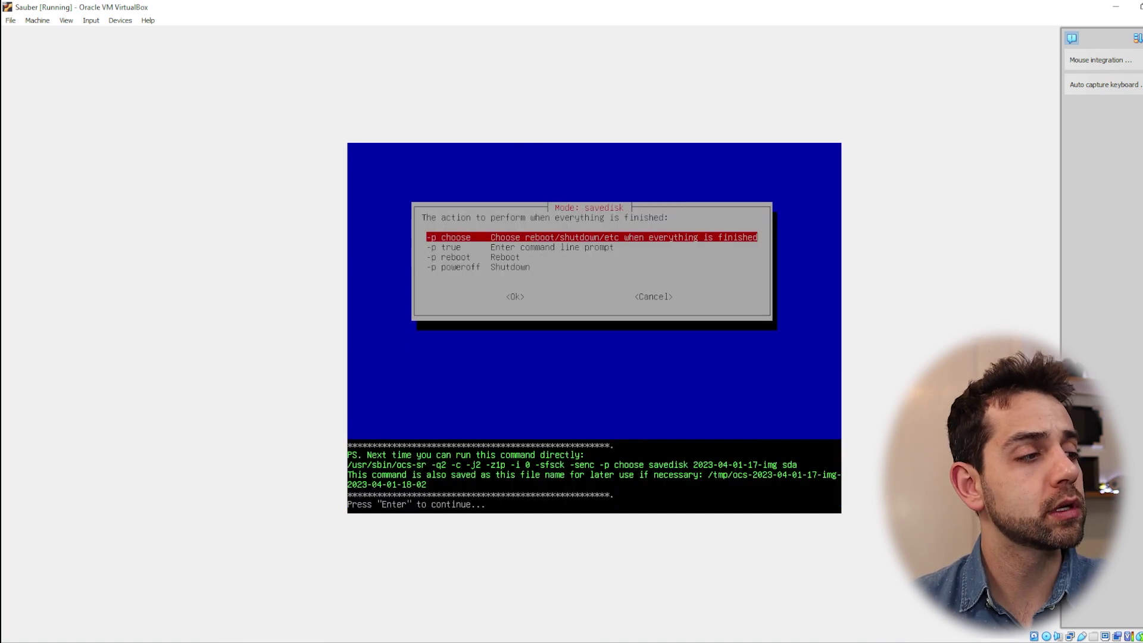
Step: Confirm the command summary and agree to save disk sda as an image
key(Return)
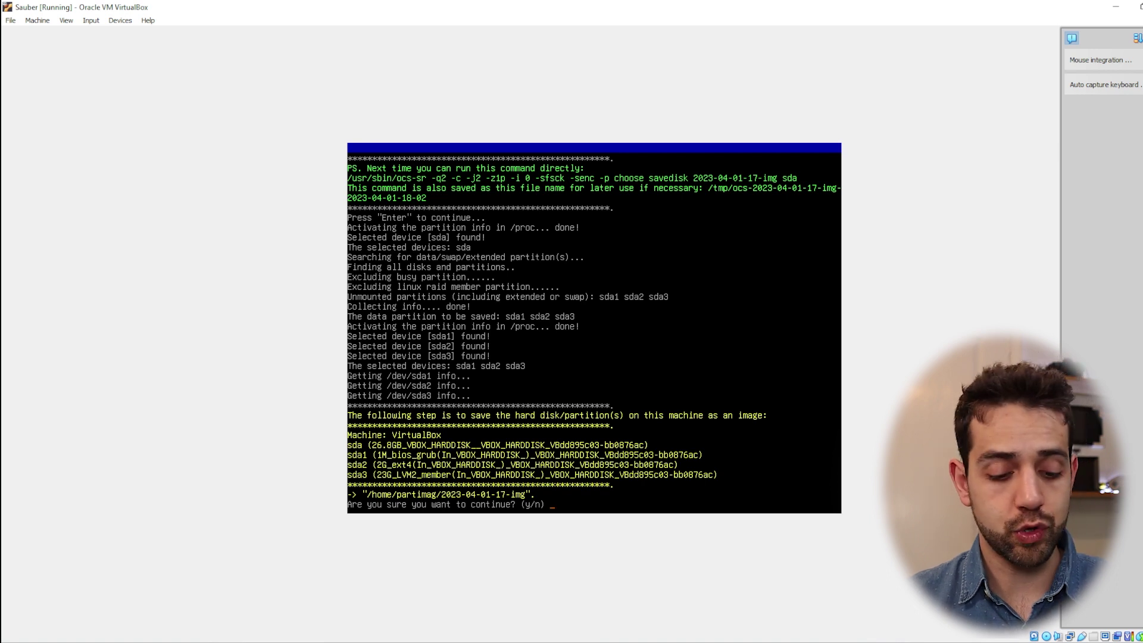
key(Return)
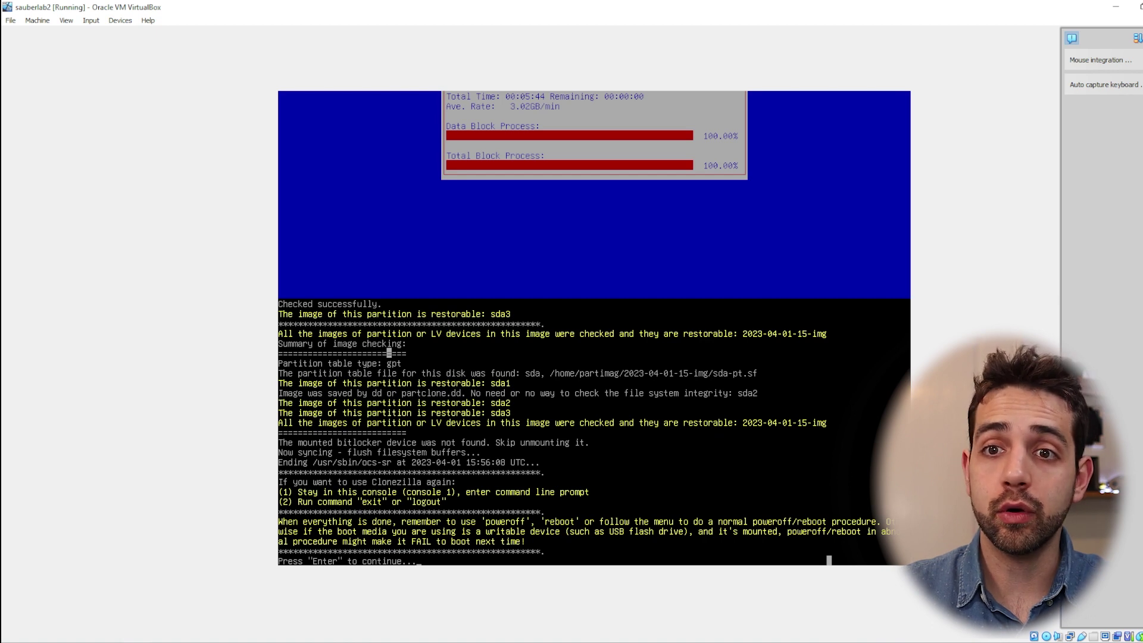
Step: Acknowledge the finished image check reporting sda1, sda2 and sda3 restorable
key(Return)
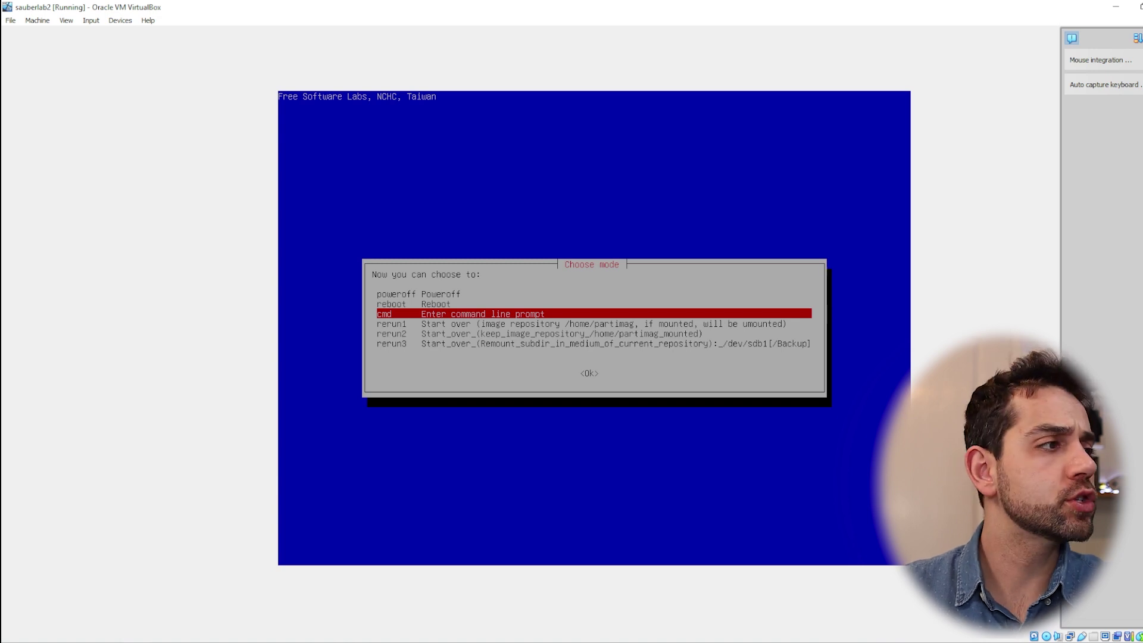
Step: Choose rerun1 in Choose mode to restart Clonezilla with the repository unmounted
key(Up)
key(Up)
key(Down)
key(Down)
key(Down)
key(Down)
key(Down)
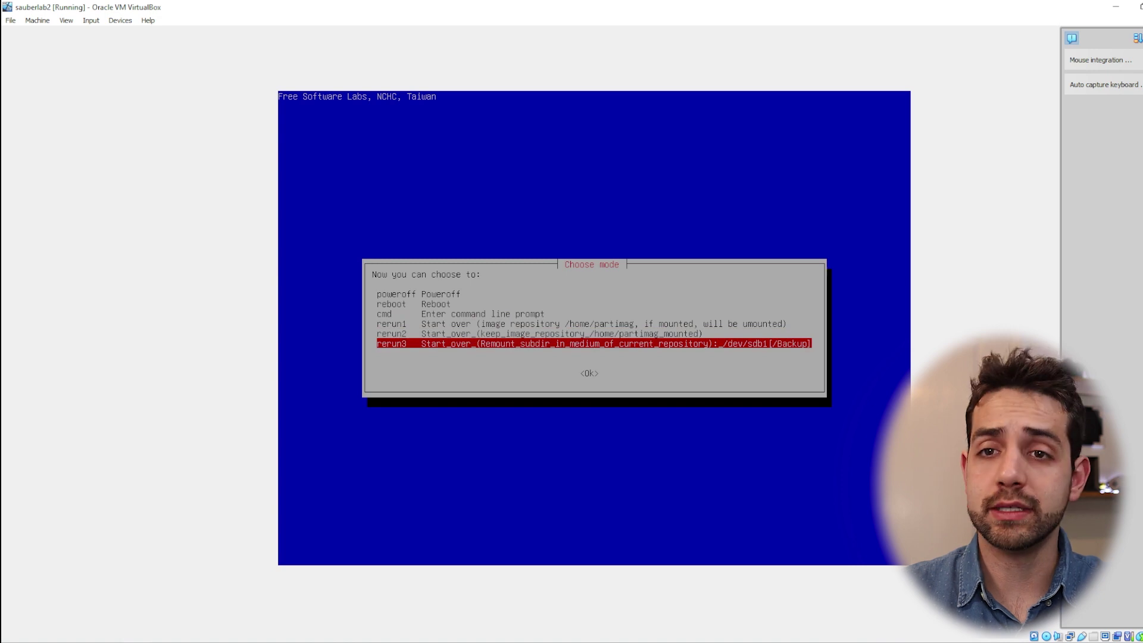
key(Up)
key(Up)
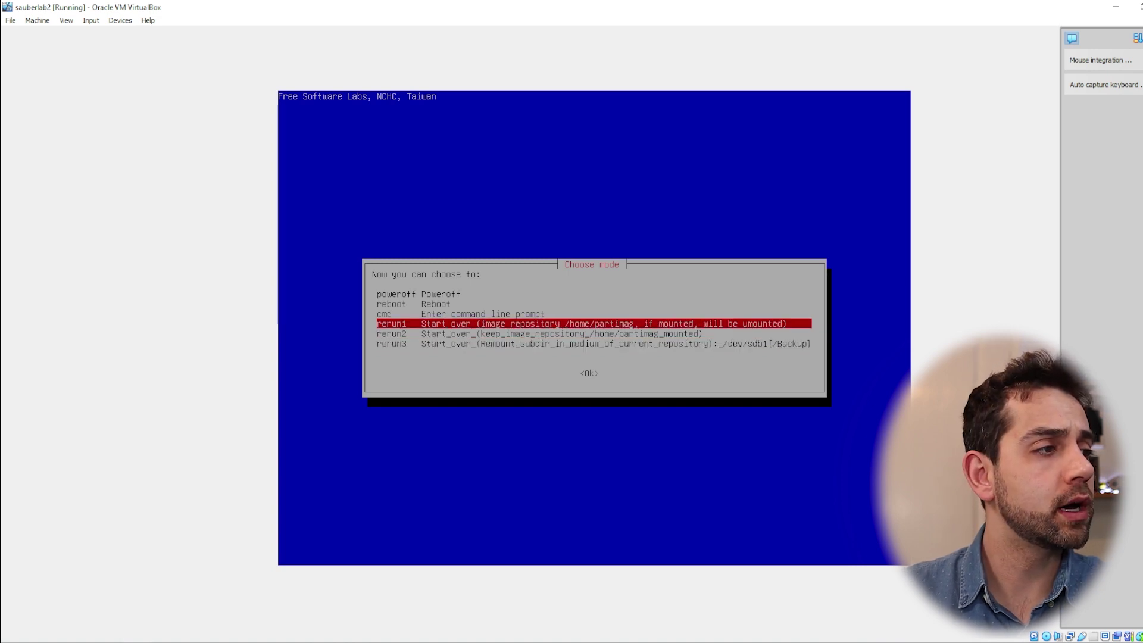
key(Return)
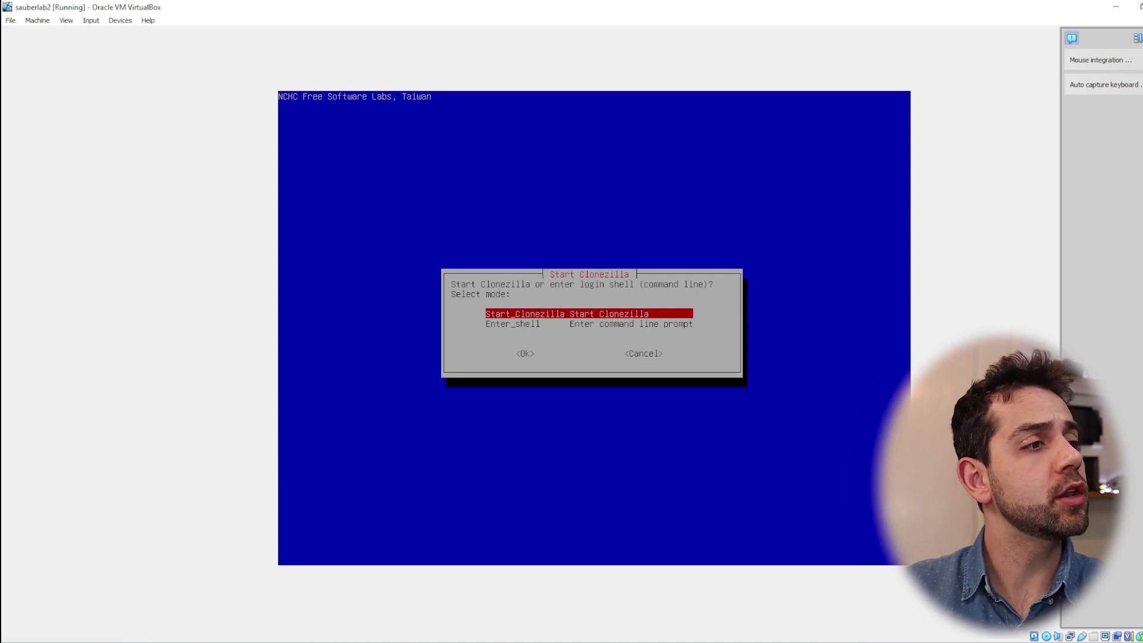
Step: Start Clonezilla in device-image mode with local_dev as the repository so sda and sdb are scanned
key(Return)
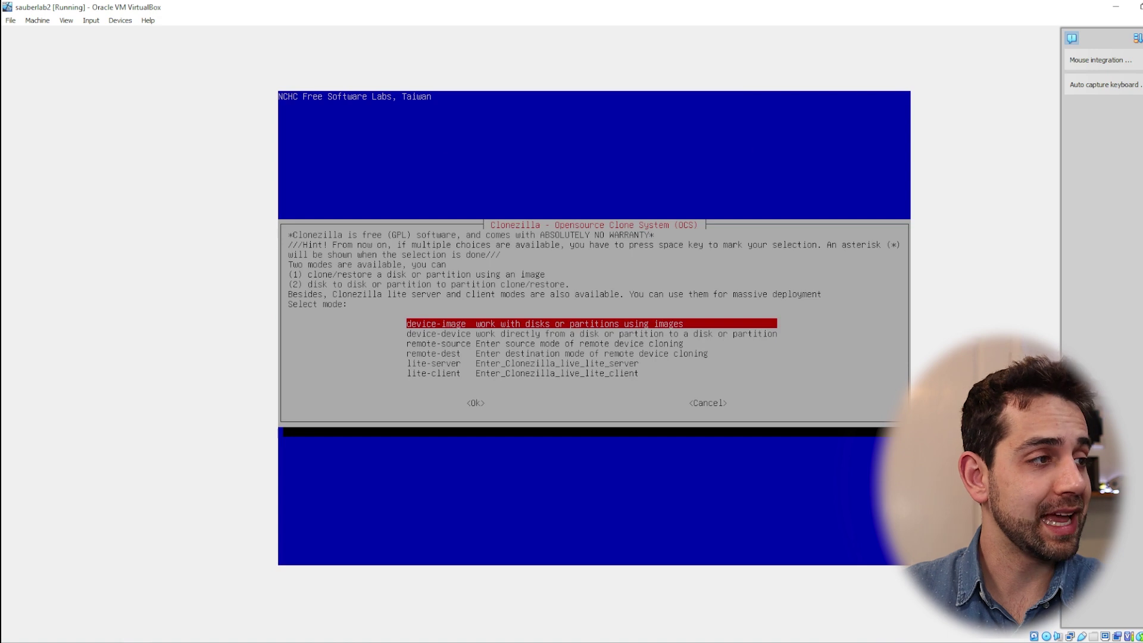
key(Return)
key(Down)
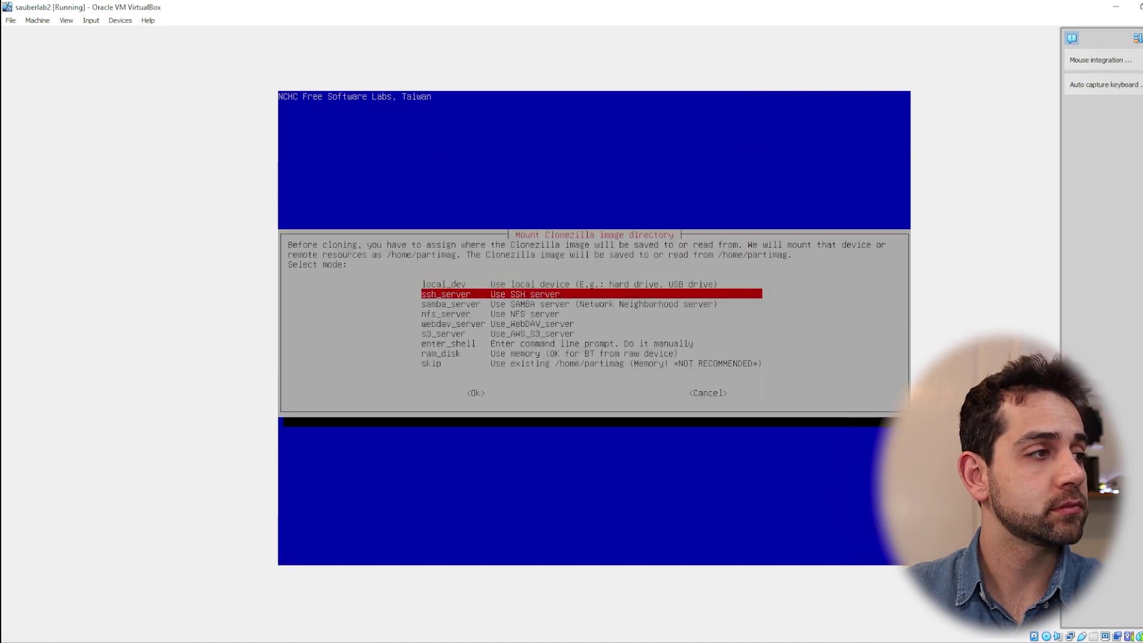
key(Up)
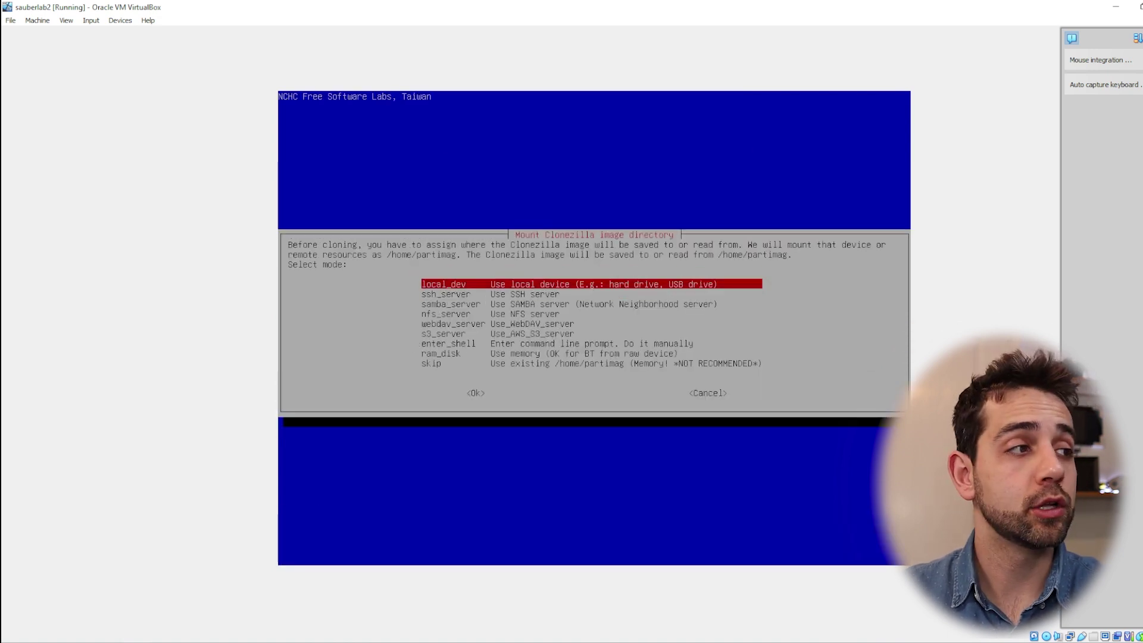
key(Return)
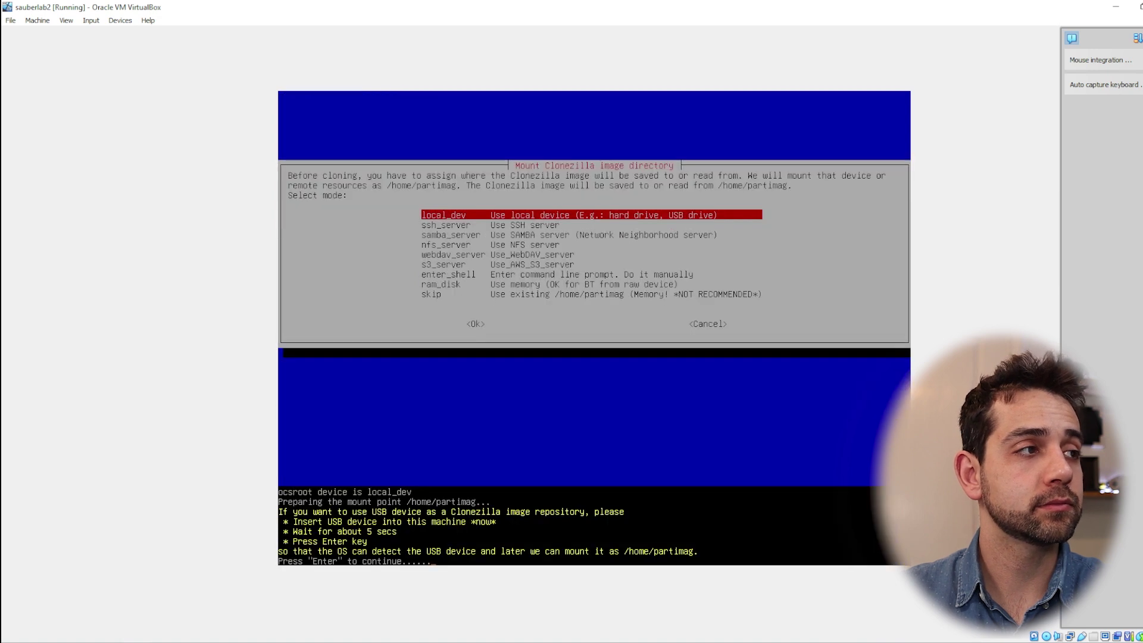
key(Return)
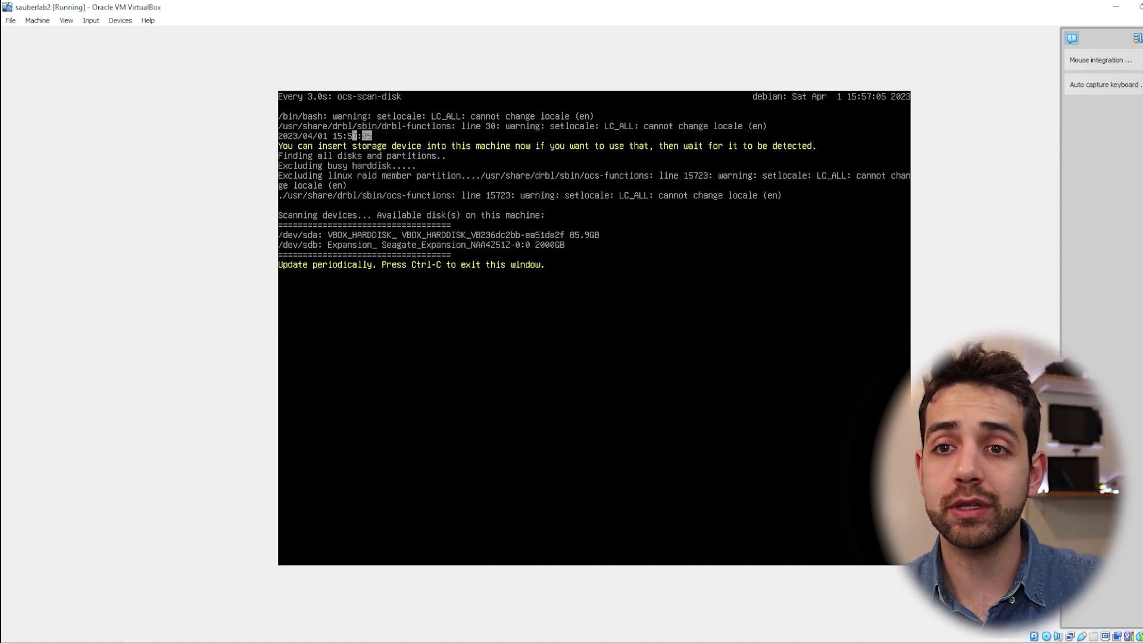
Step: Mount the Backup folder on /dev/sdb1 as the image repository and continue in Beginner mode
key(ctrl+c)
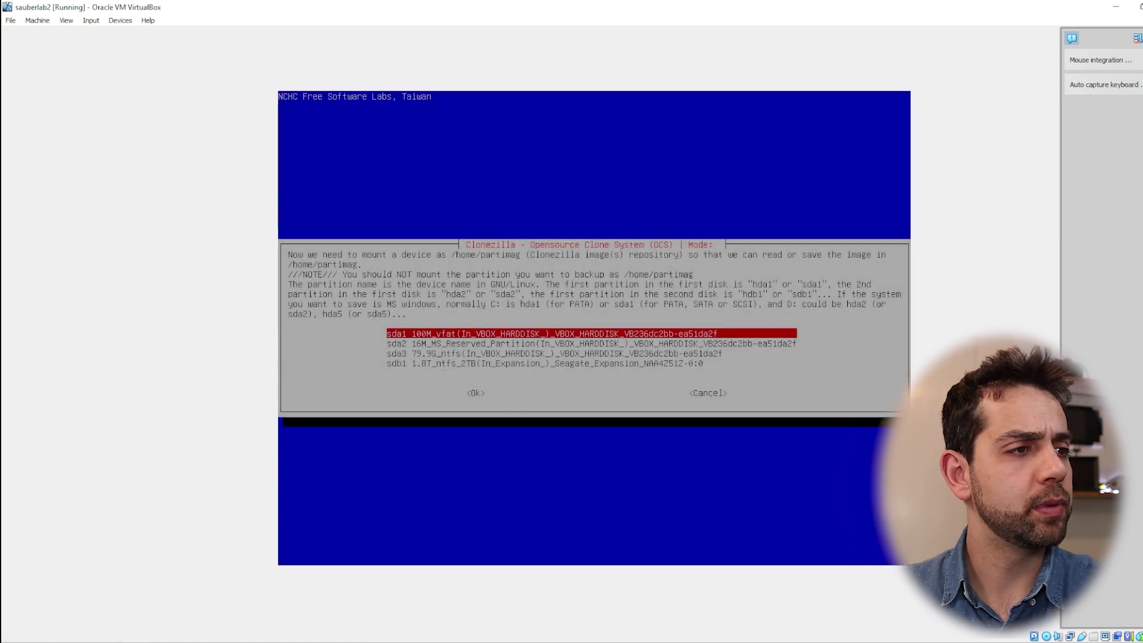
key(Down)
key(Down)
key(Down)
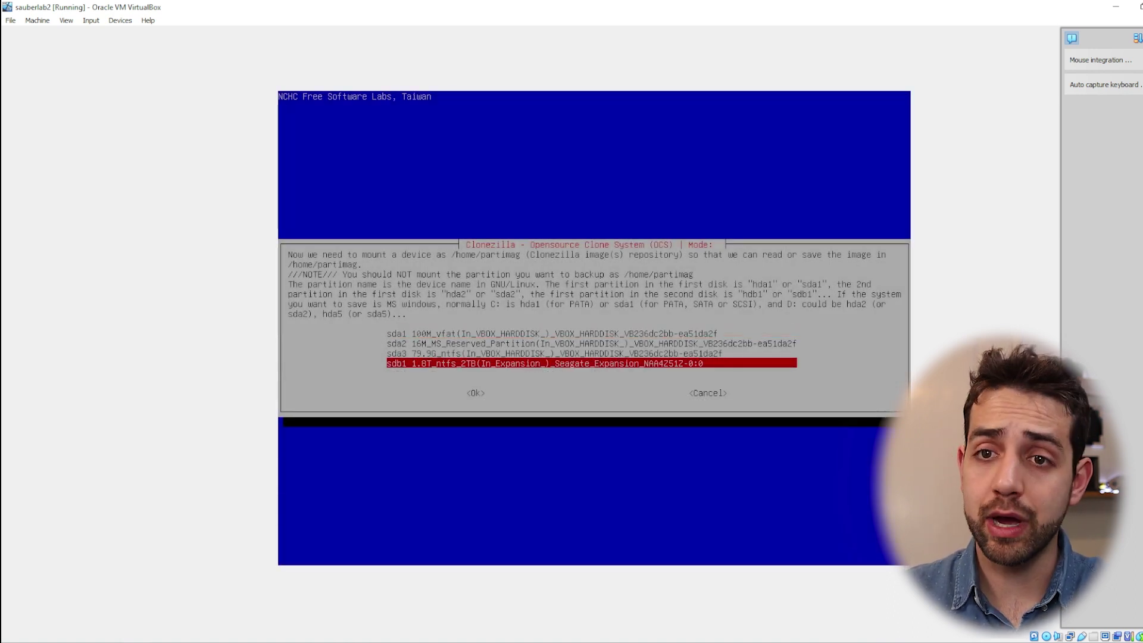
key(Return)
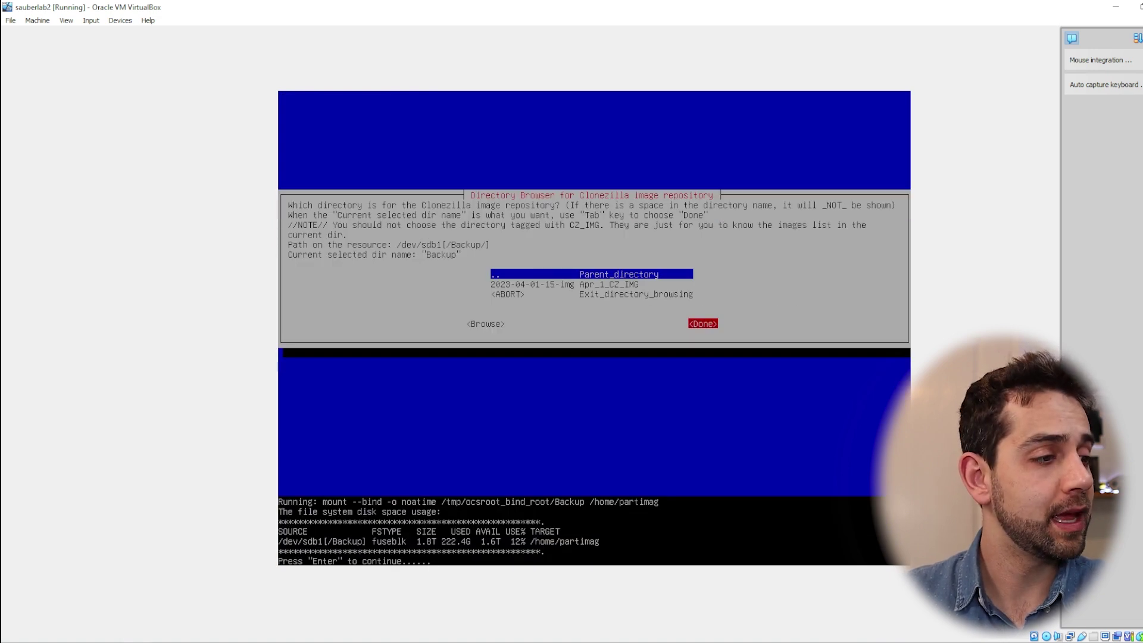
key(Return)
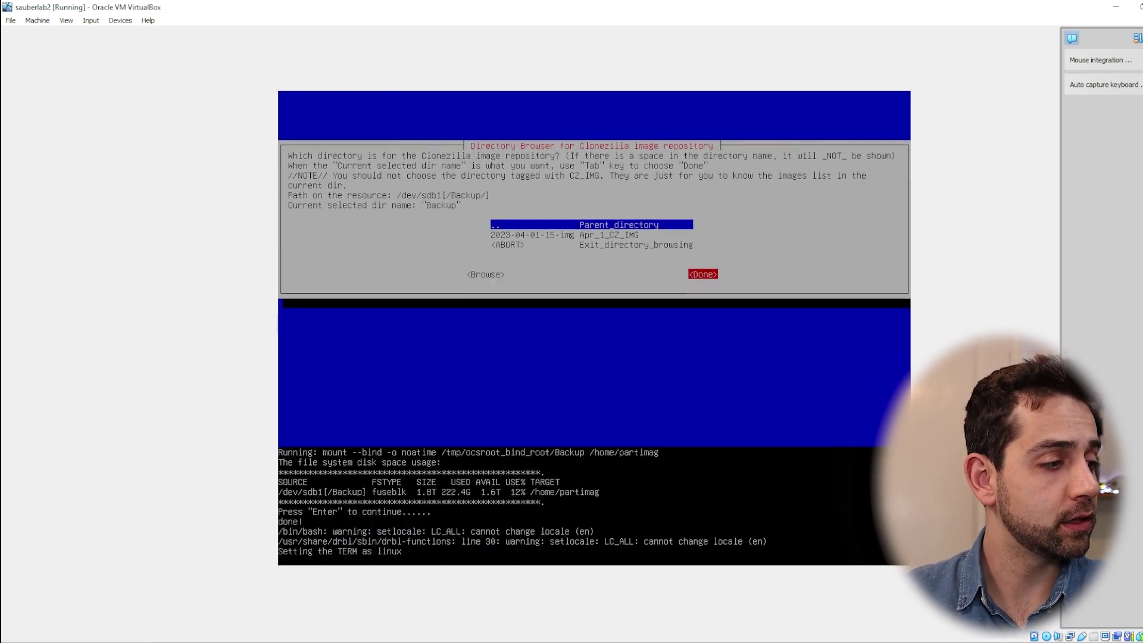
key(Return)
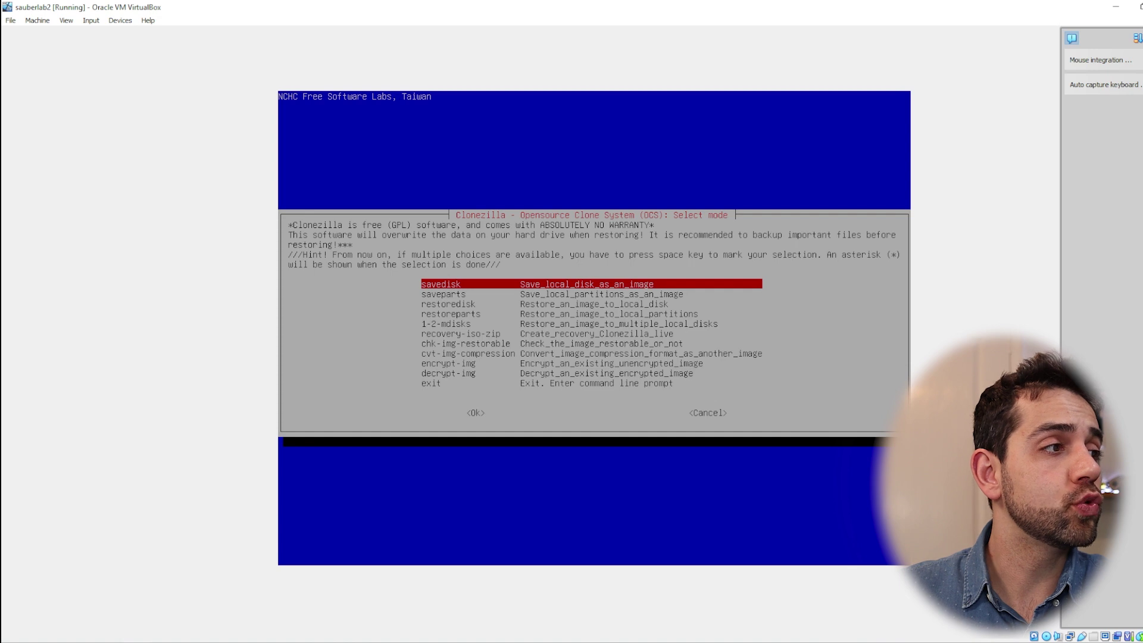
Step: Review the Clonezilla modes and choose restoredisk to restore an image to a local disk
key(Down)
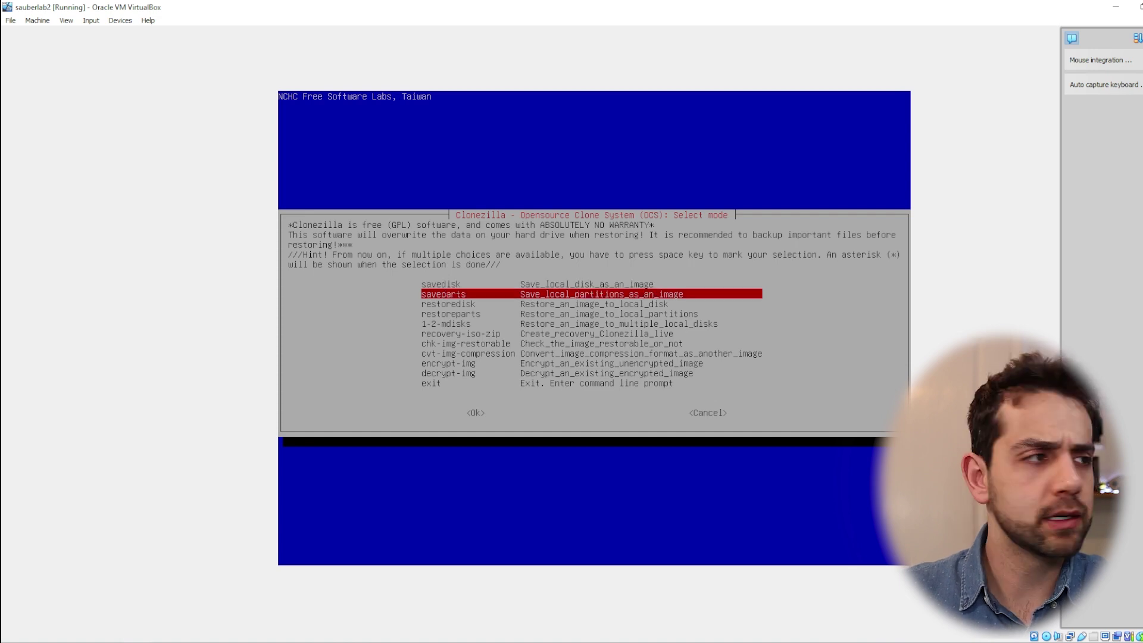
key(Down)
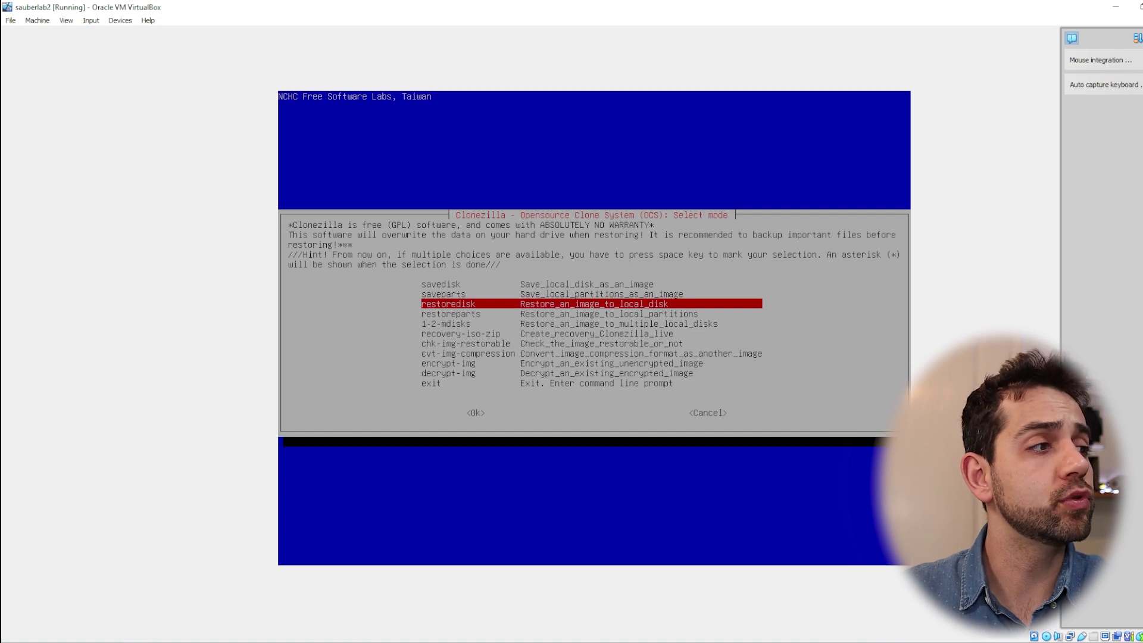
key(Down)
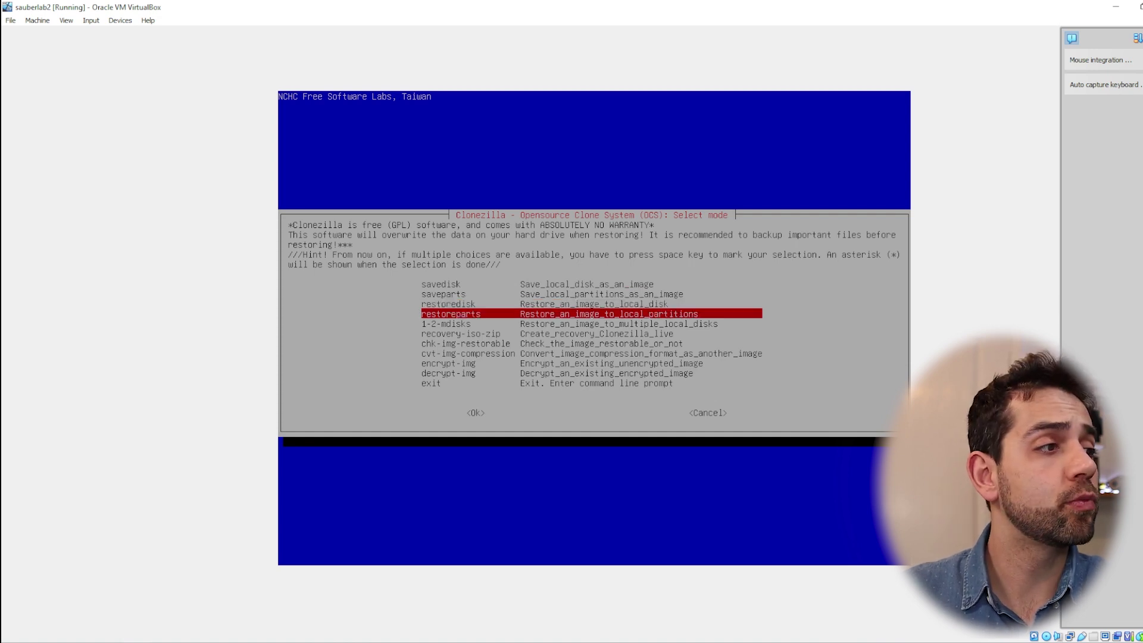
key(Down)
key(Down)
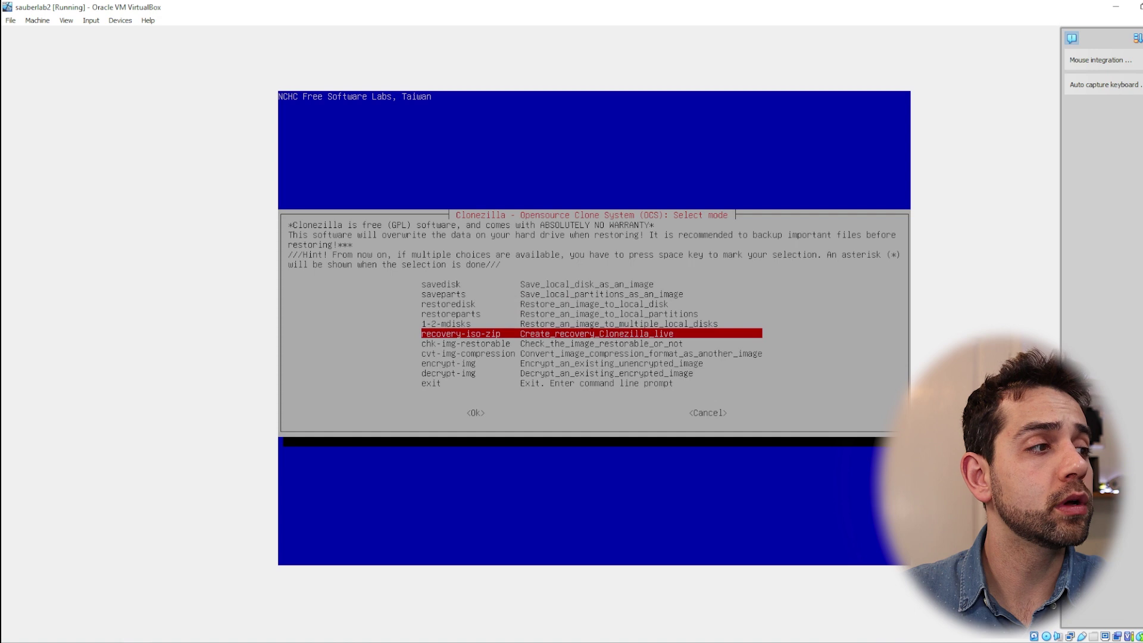
key(Down)
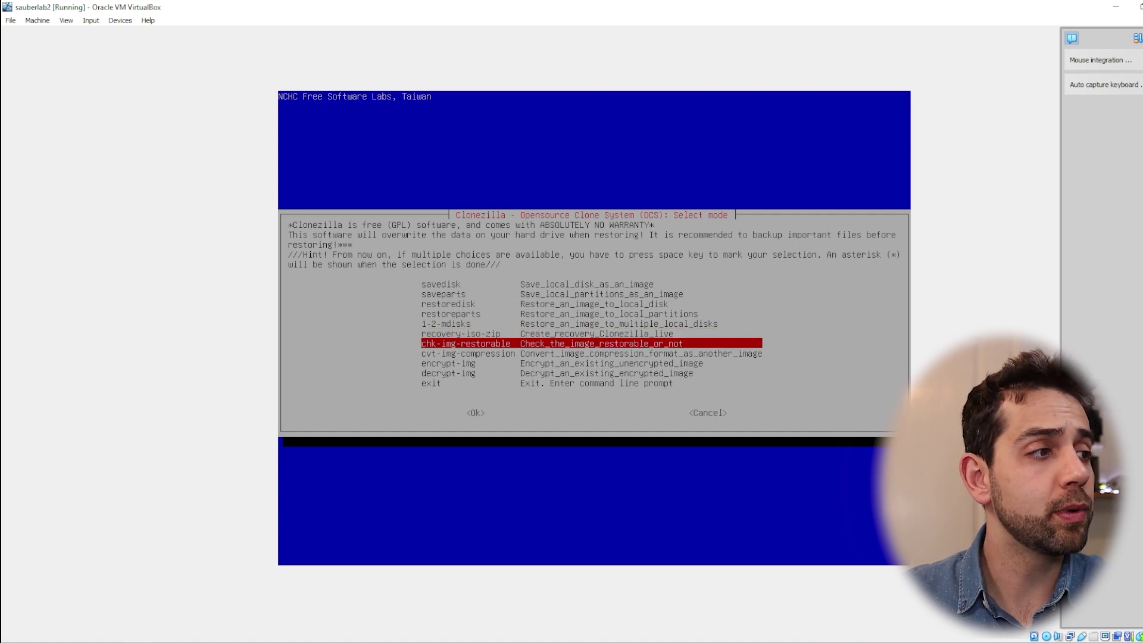
key(Down)
key(Down)
key(Up)
key(Up)
key(Up)
key(Up)
key(Up)
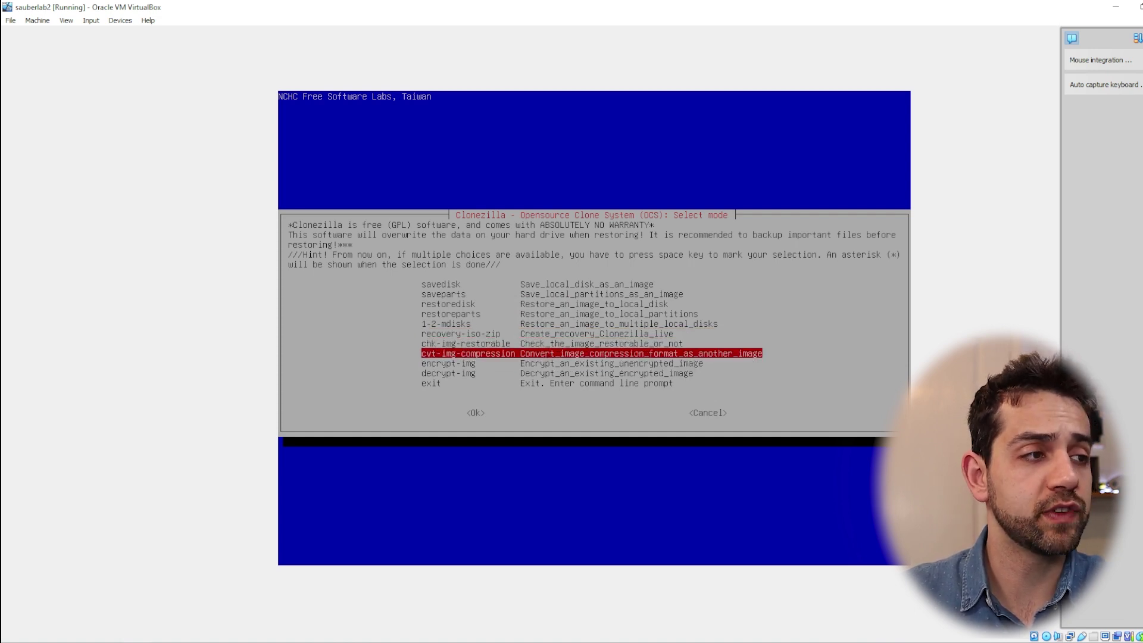
key(Up)
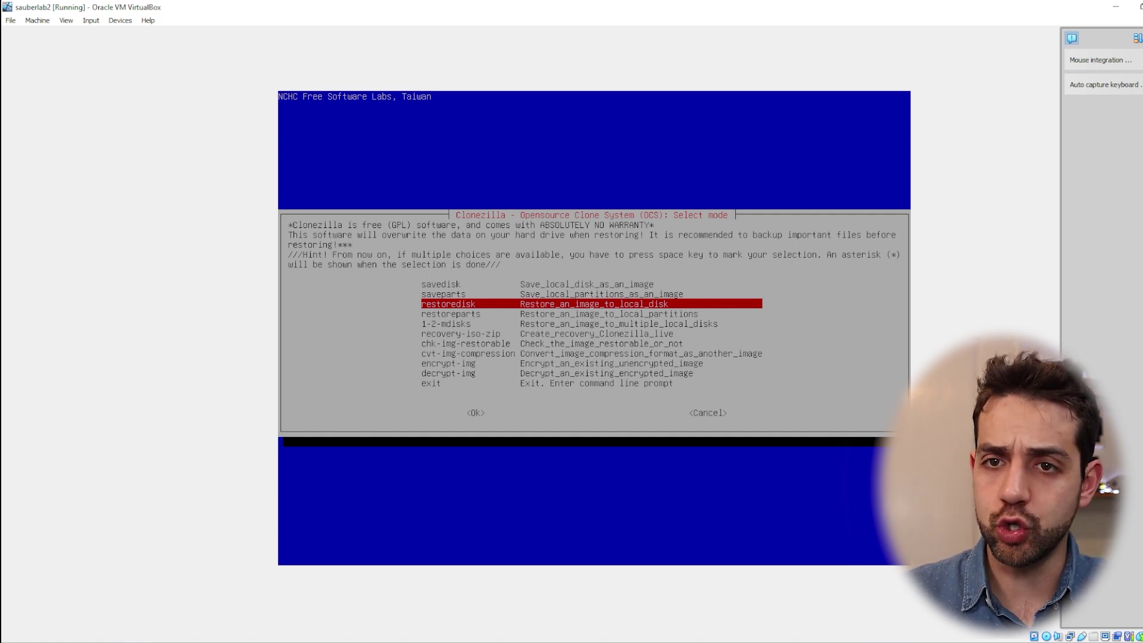
key(Up)
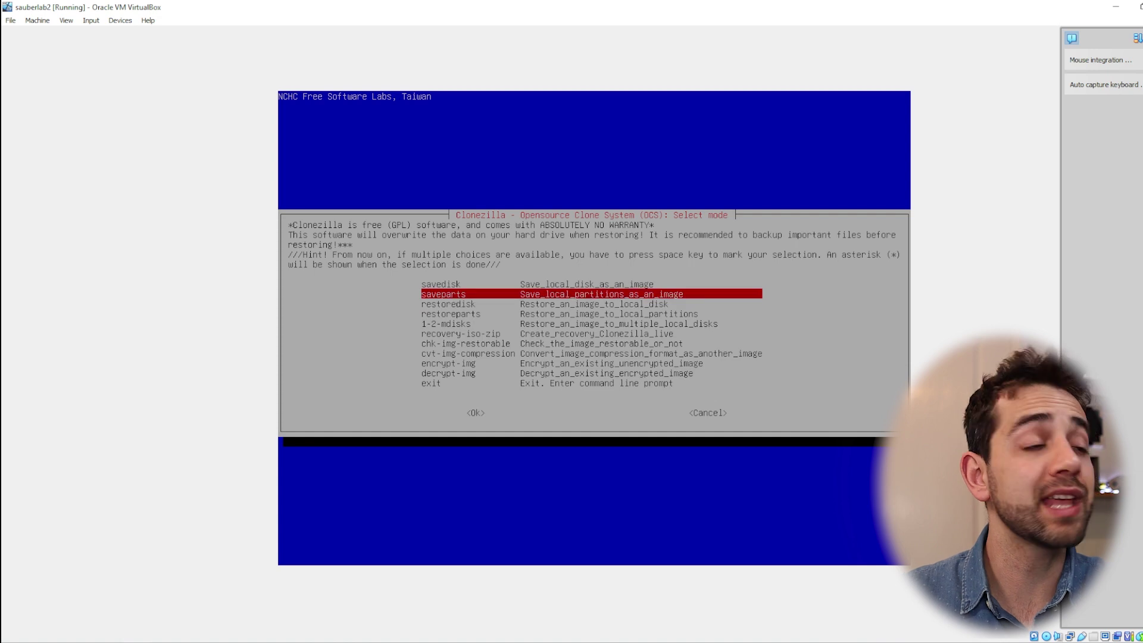
key(Down)
key(Down)
key(Down)
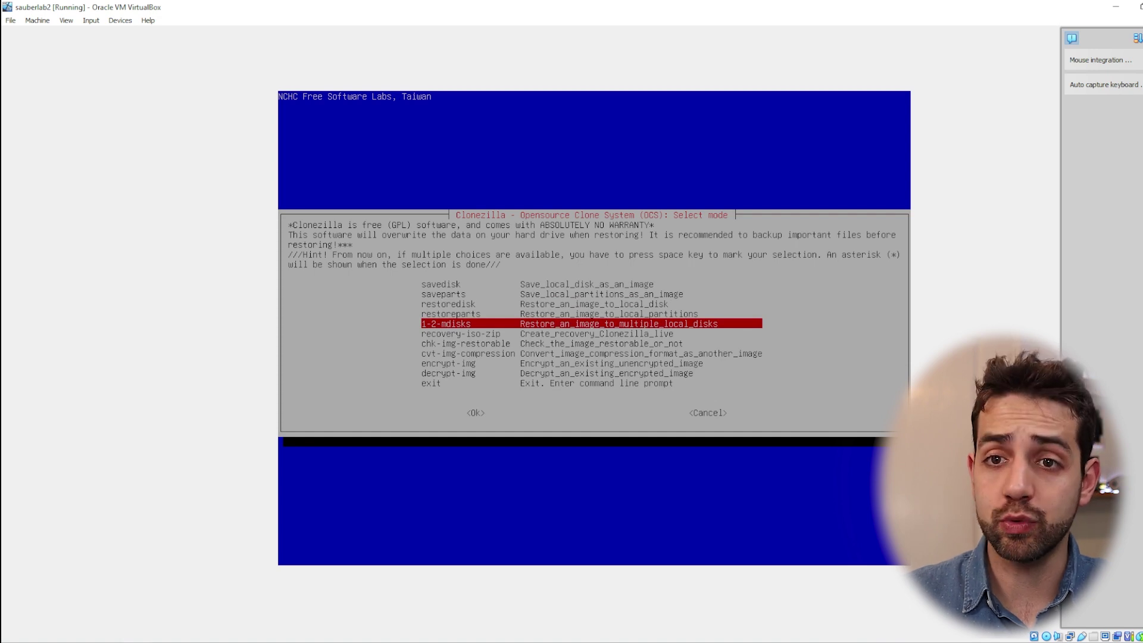
key(Up)
key(Up)
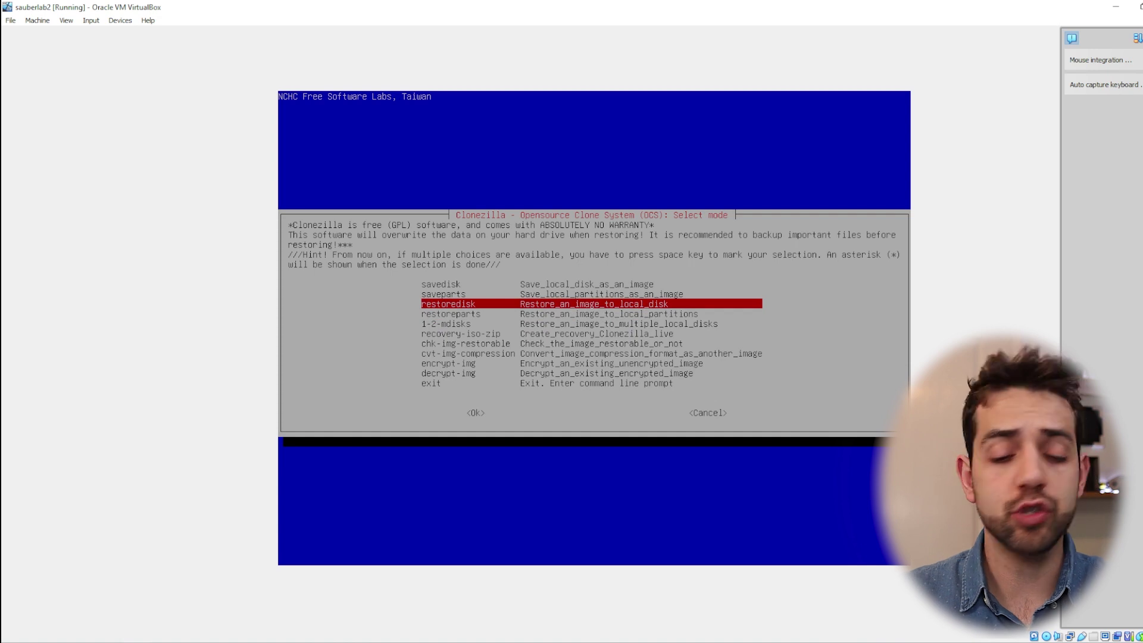
key(Return)
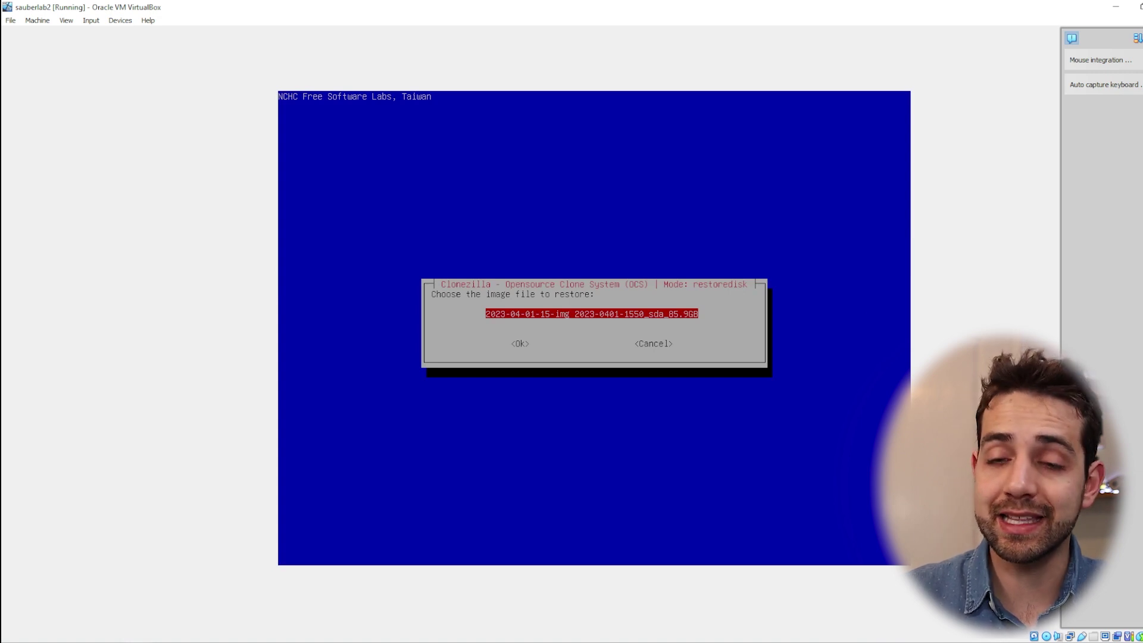
key(Return)
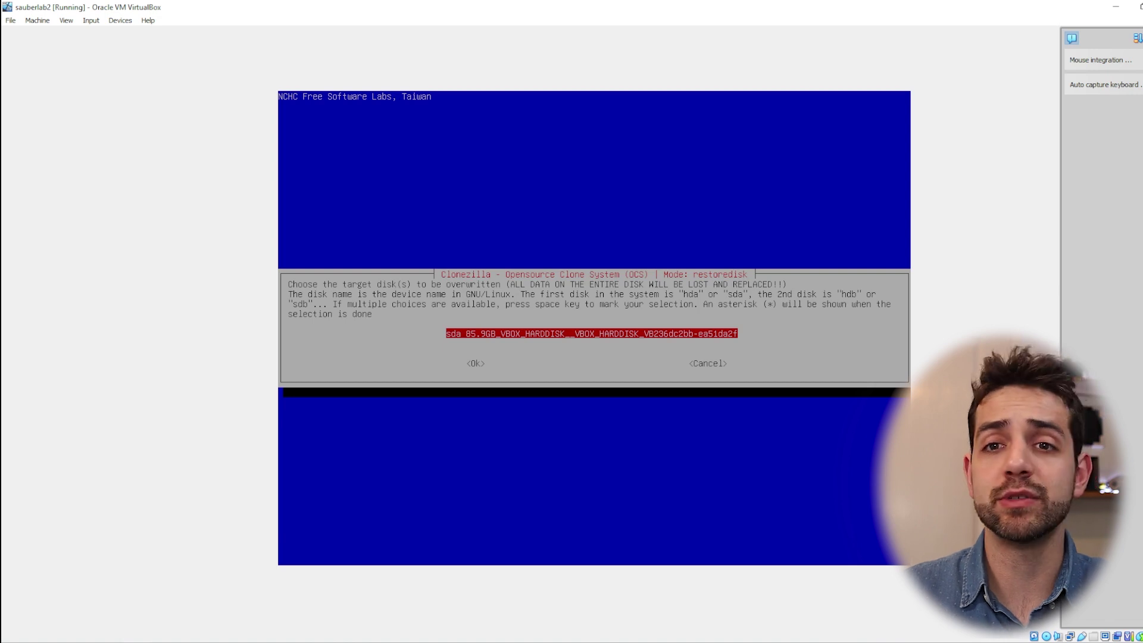
key(Return)
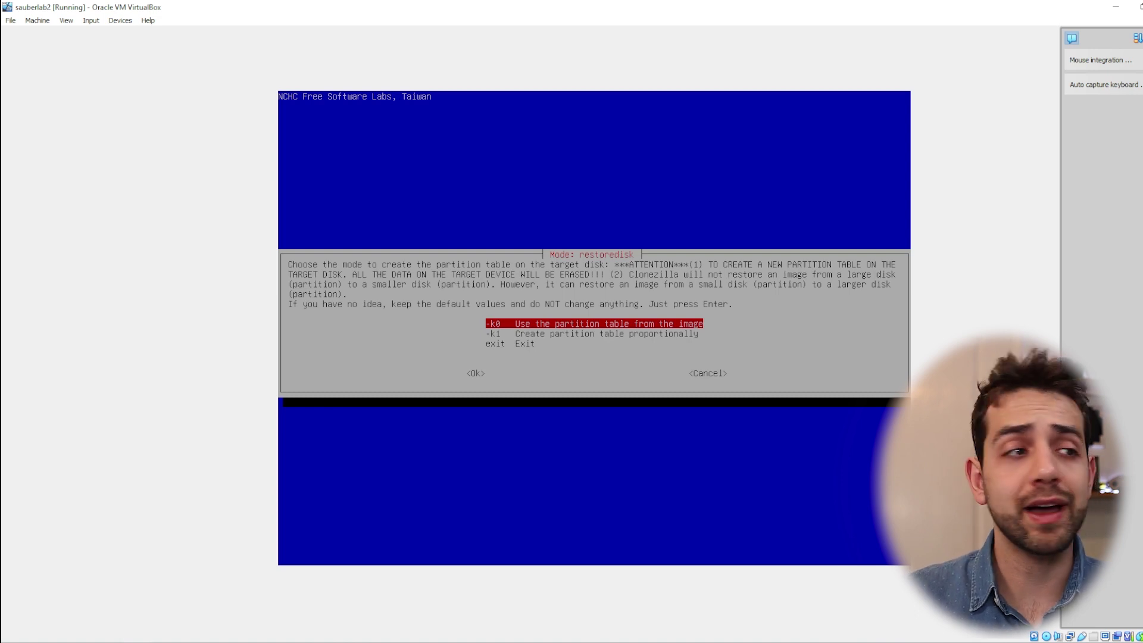
Step: Use the image's partition table (-k0), skip the image check (-scr), and power off afterwards (-p poweroff)
key(Down)
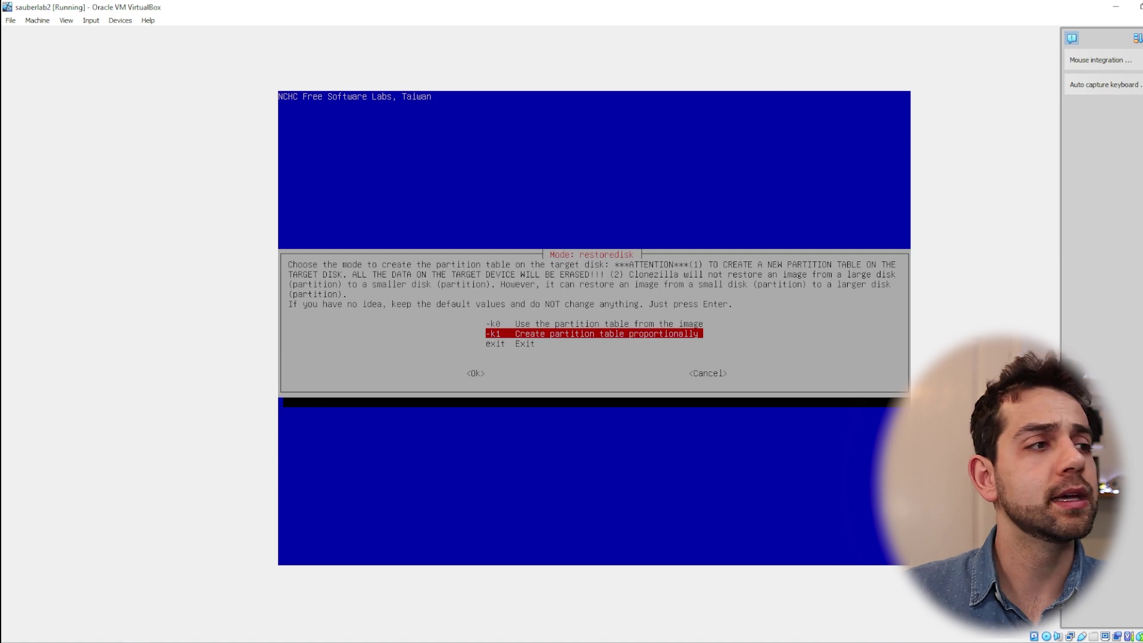
key(Up)
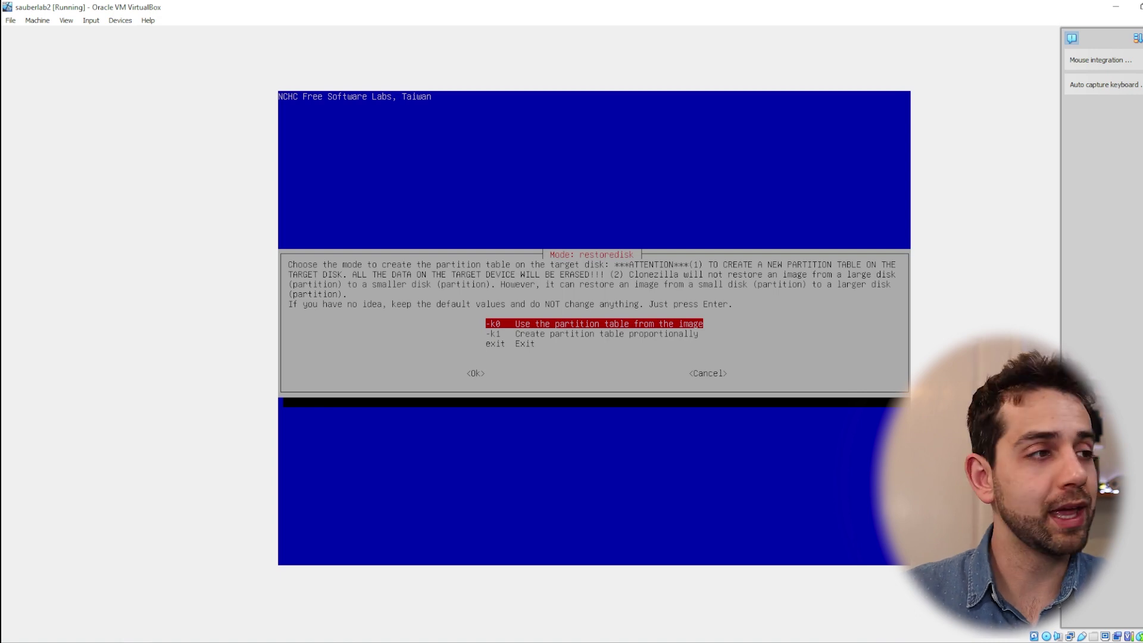
key(Return)
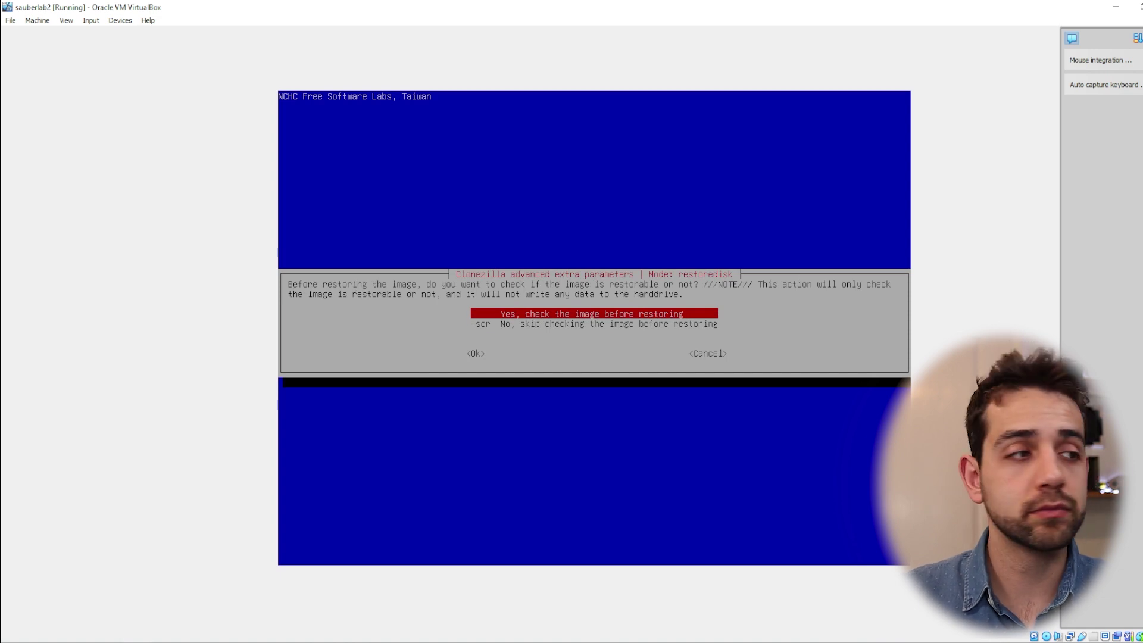
key(Down)
key(Return)
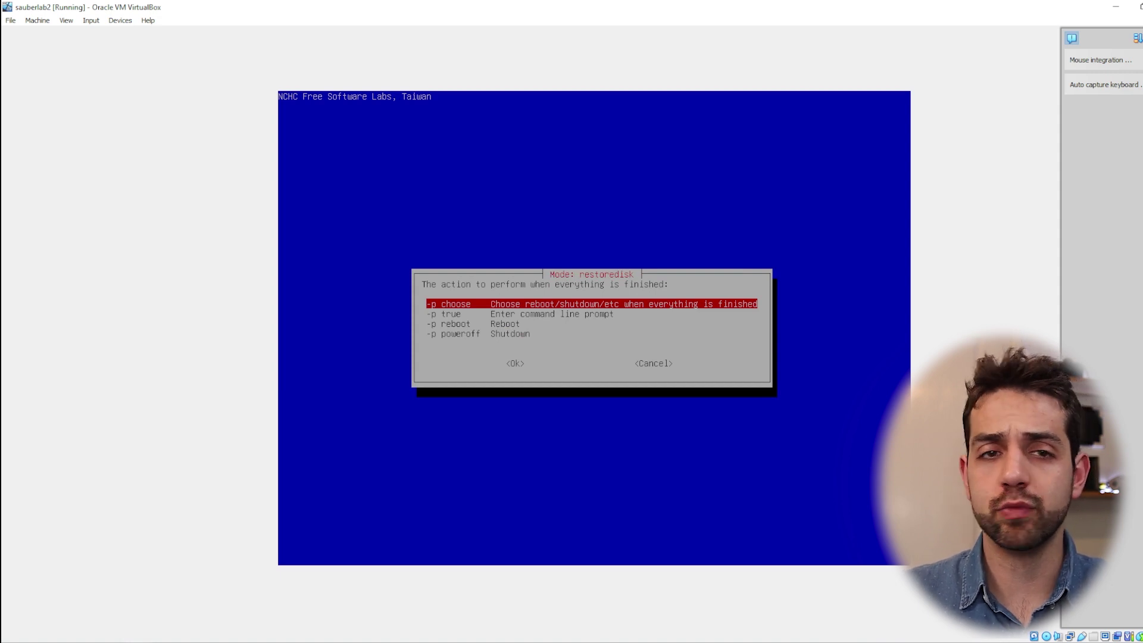
key(Down)
key(Down)
key(Down)
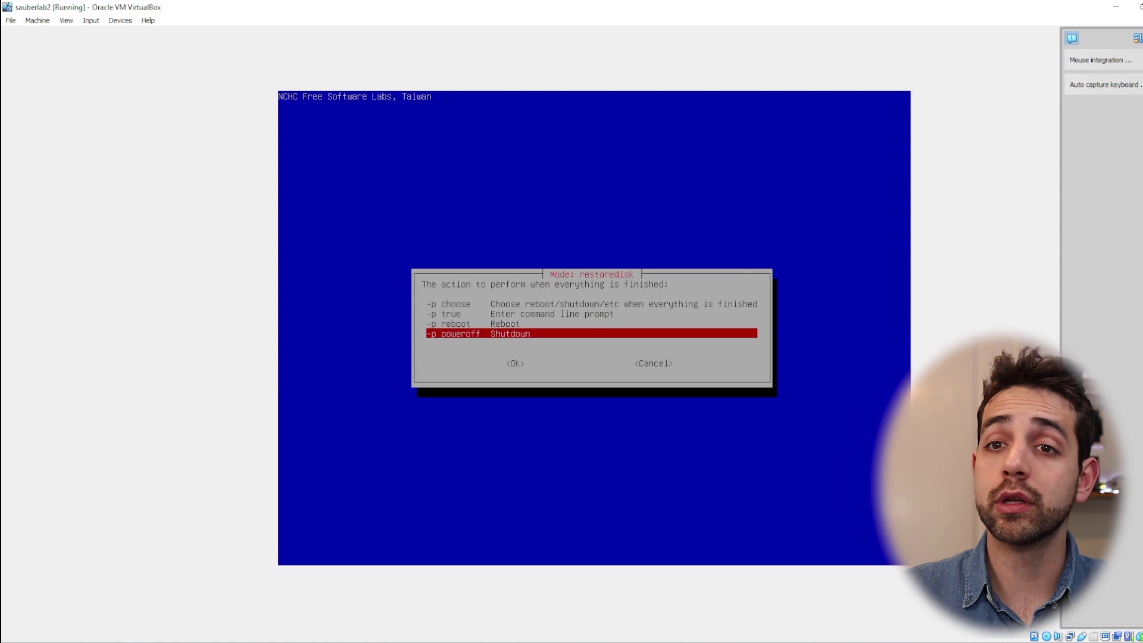
key(Return)
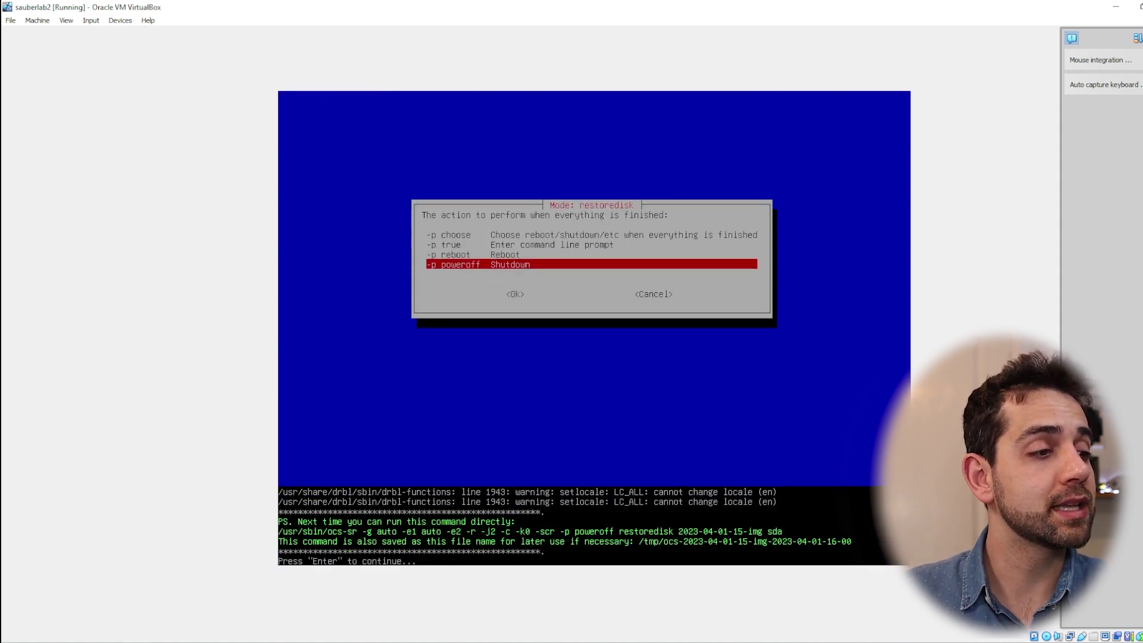
Step: Continue past the ocs-sr command summary and answer y to both sda overwrite warnings
key(Return)
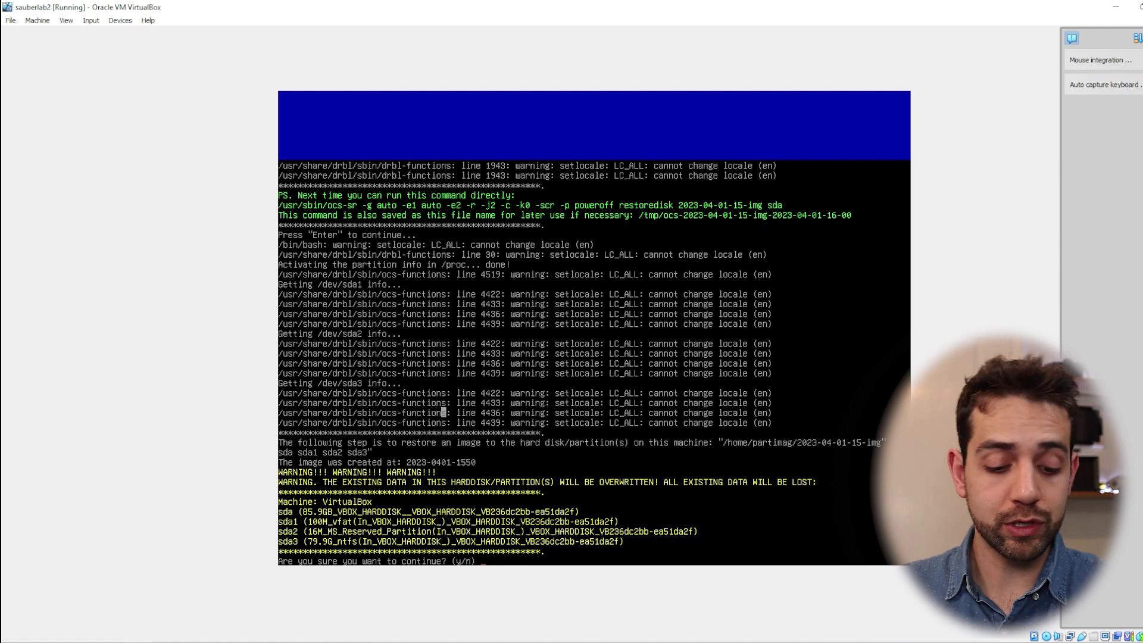
text(y)
key(Return)
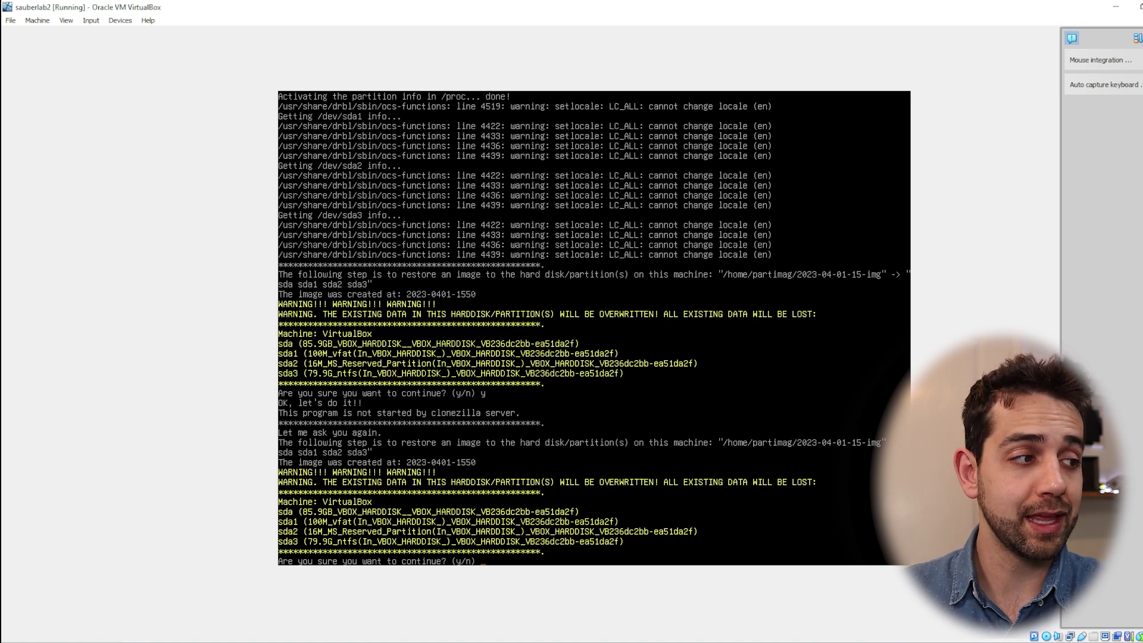
text(y)
key(Return)
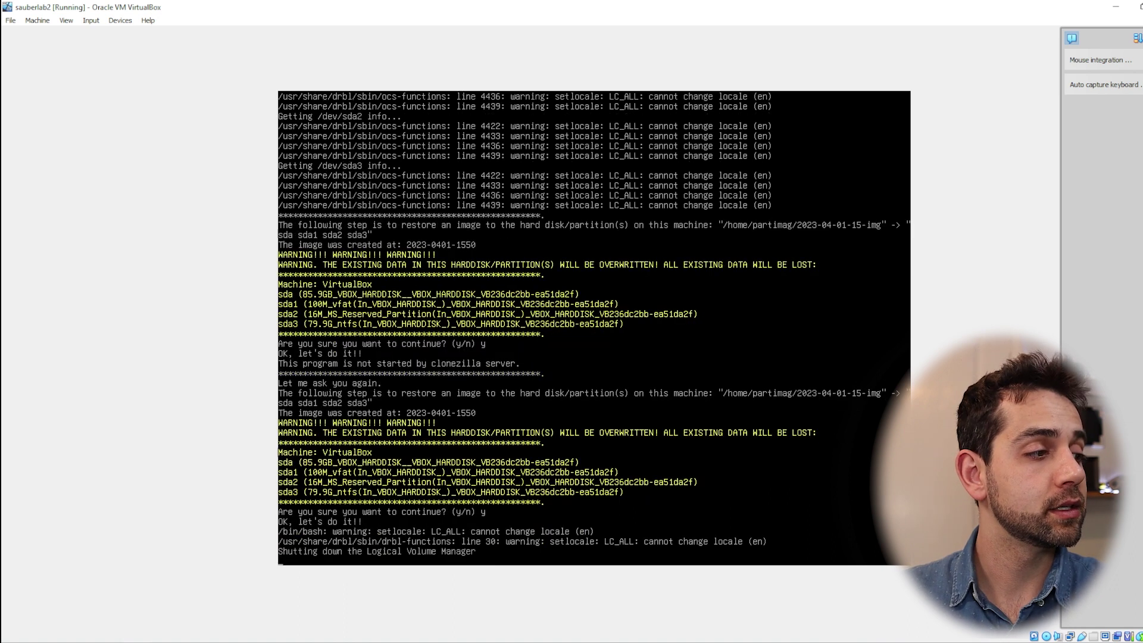